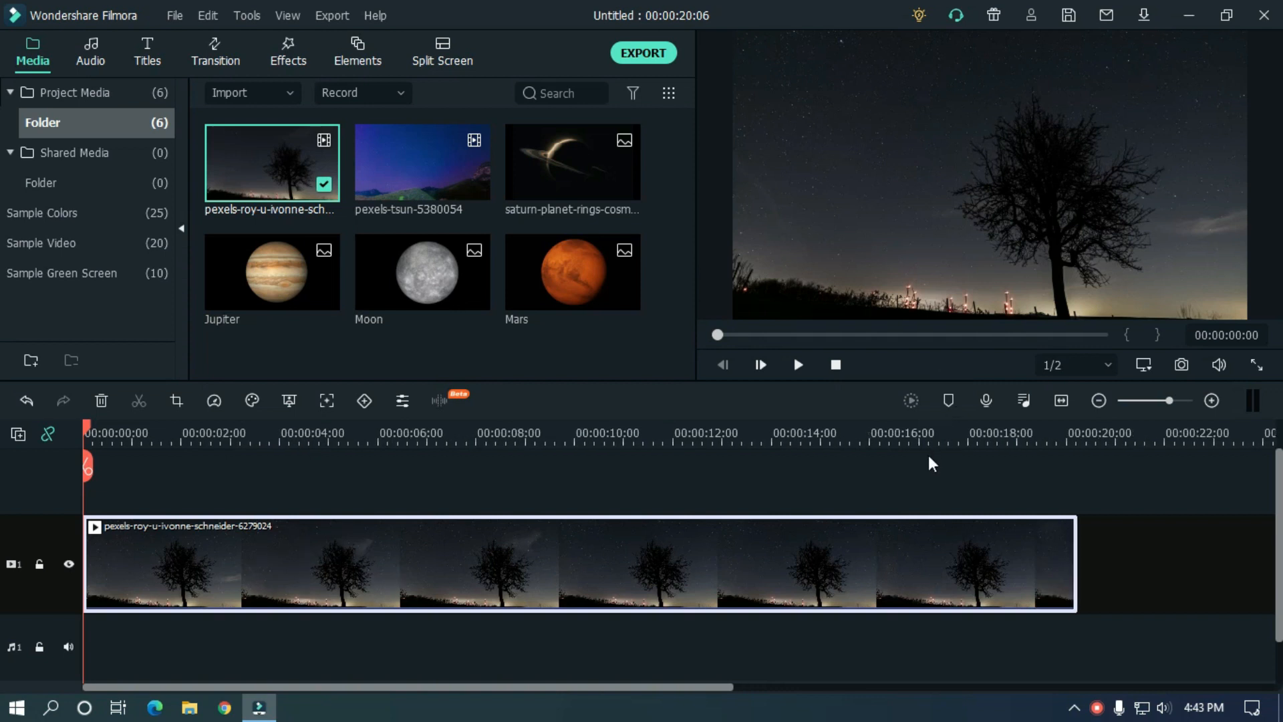
Place the Saturn picture on the track above the night-sky tree video and extend it to the video's full length.
left_click(925, 475)
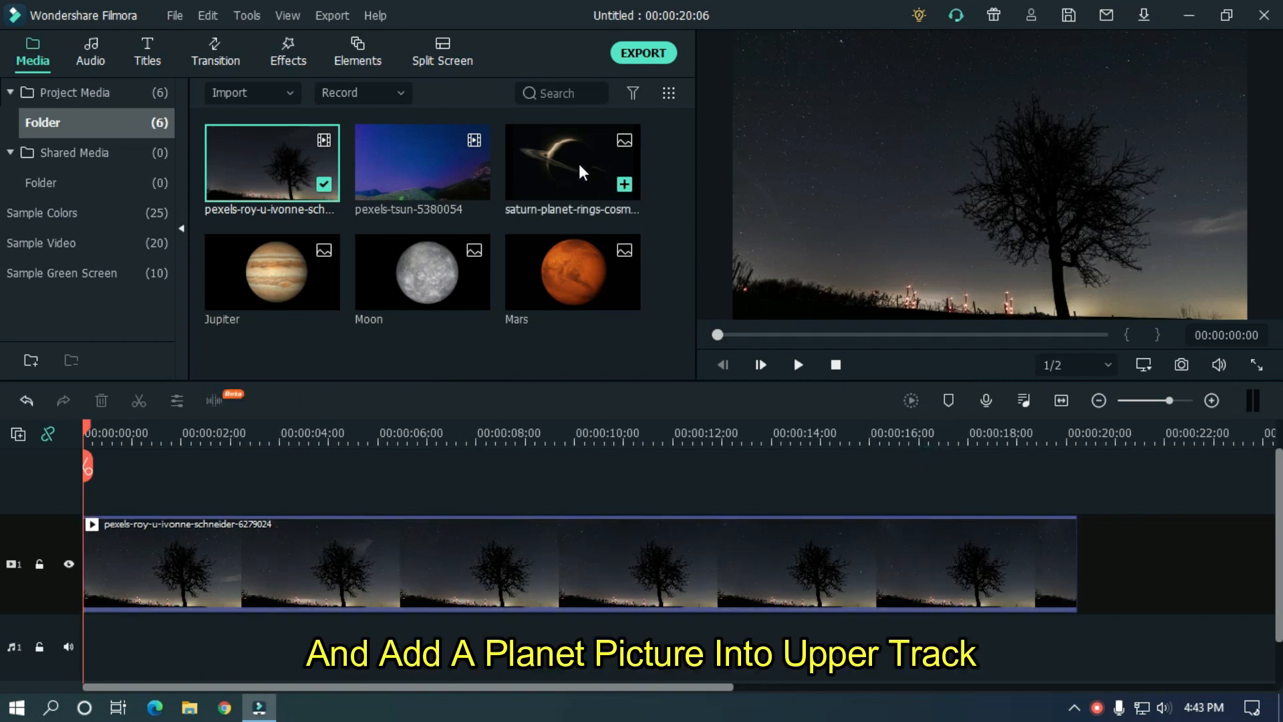
left_click_drag(586, 155, 125, 506)
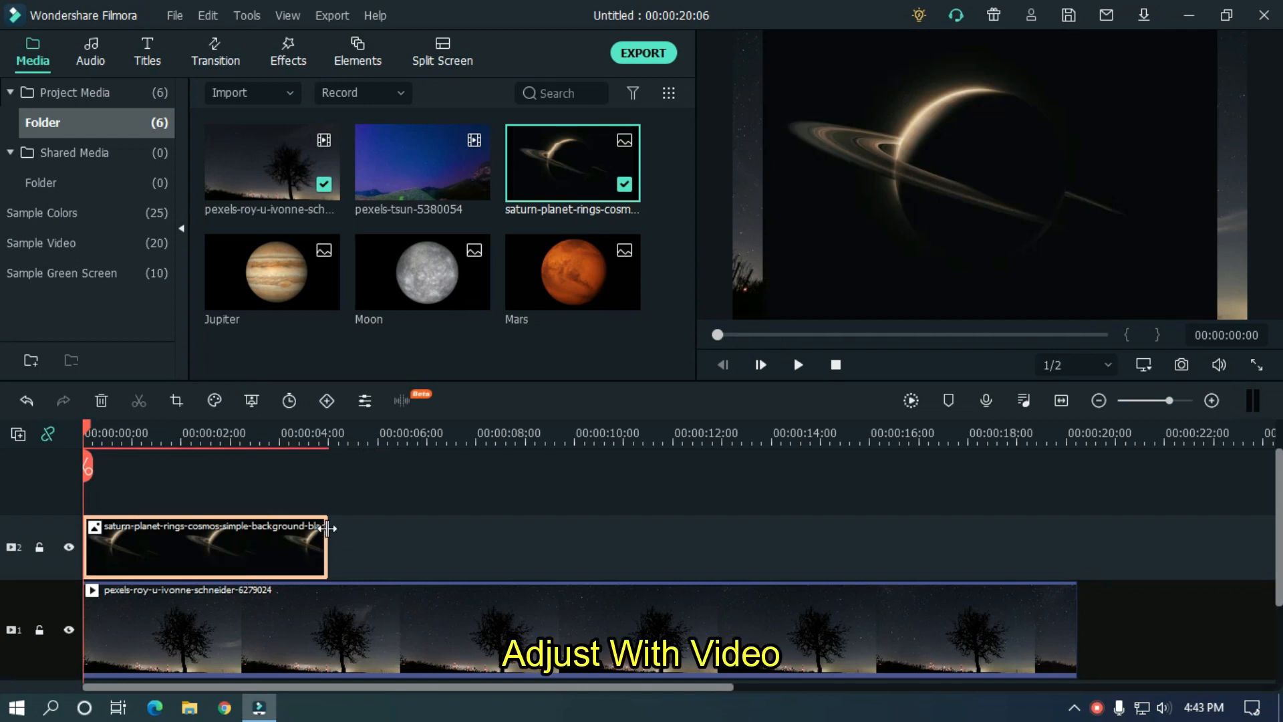
double_click(328, 529)
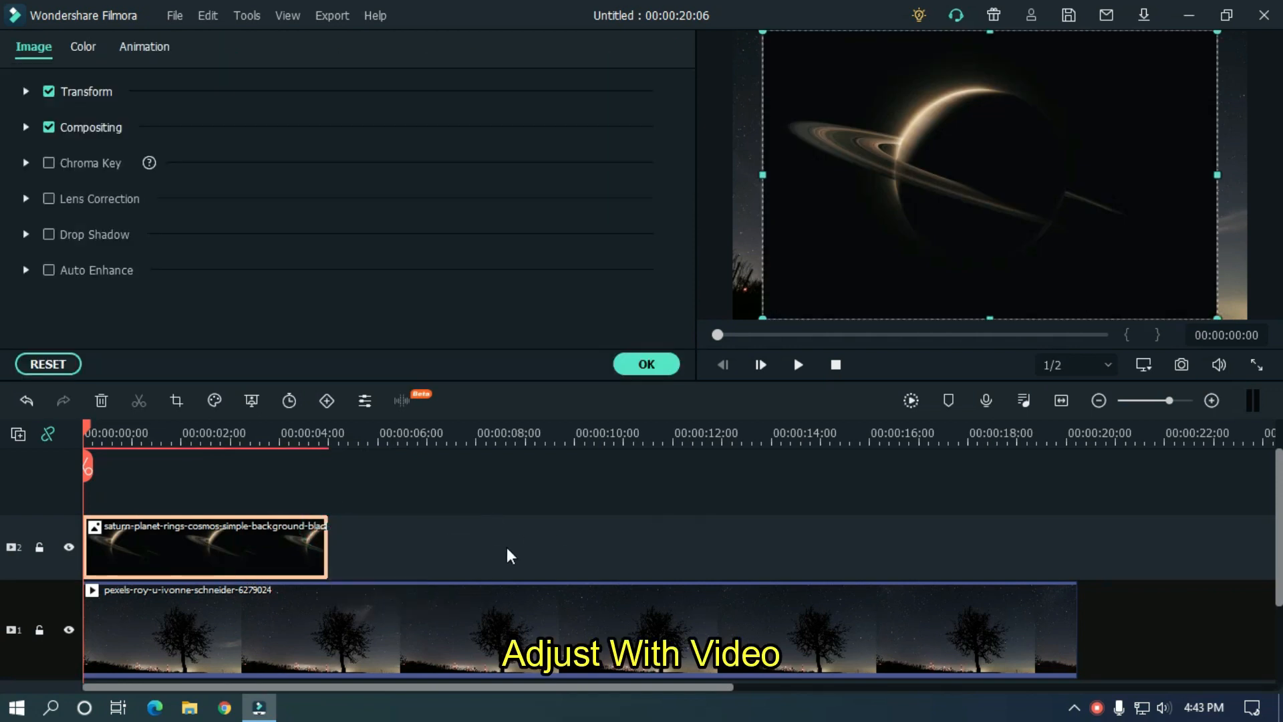
left_click_drag(328, 527, 1077, 525)
left_click(646, 364)
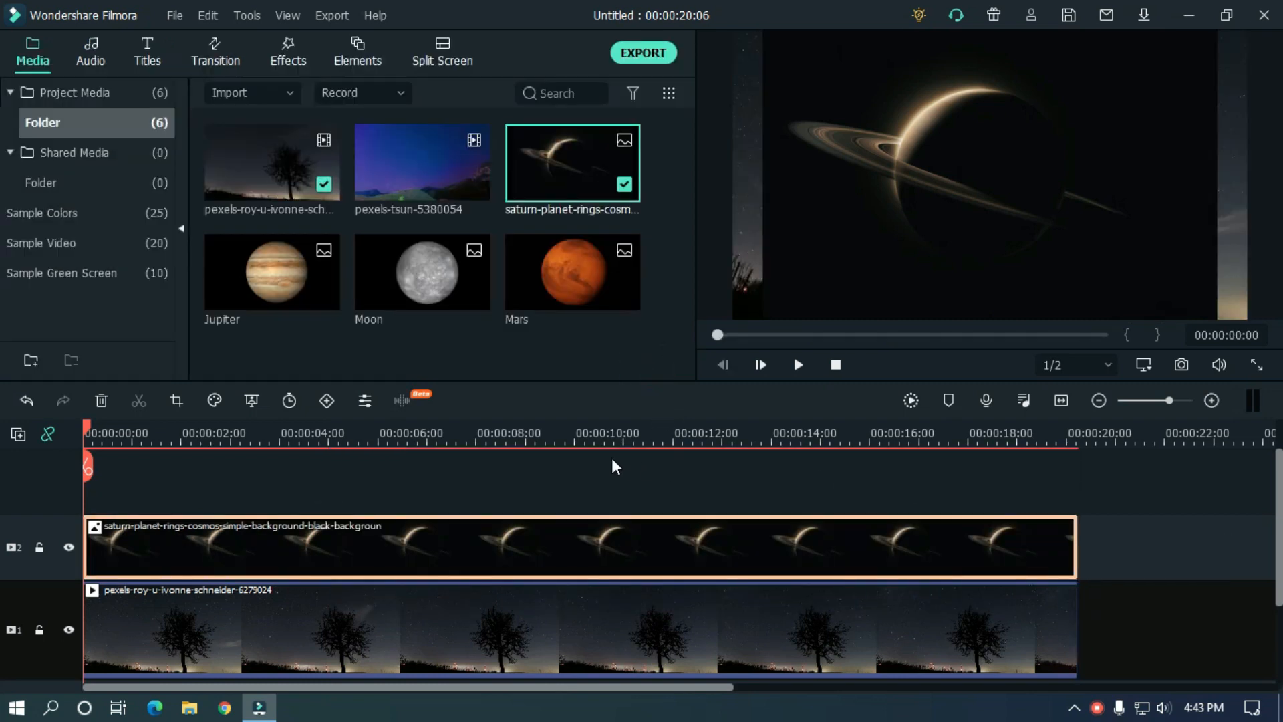
left_click(523, 471)
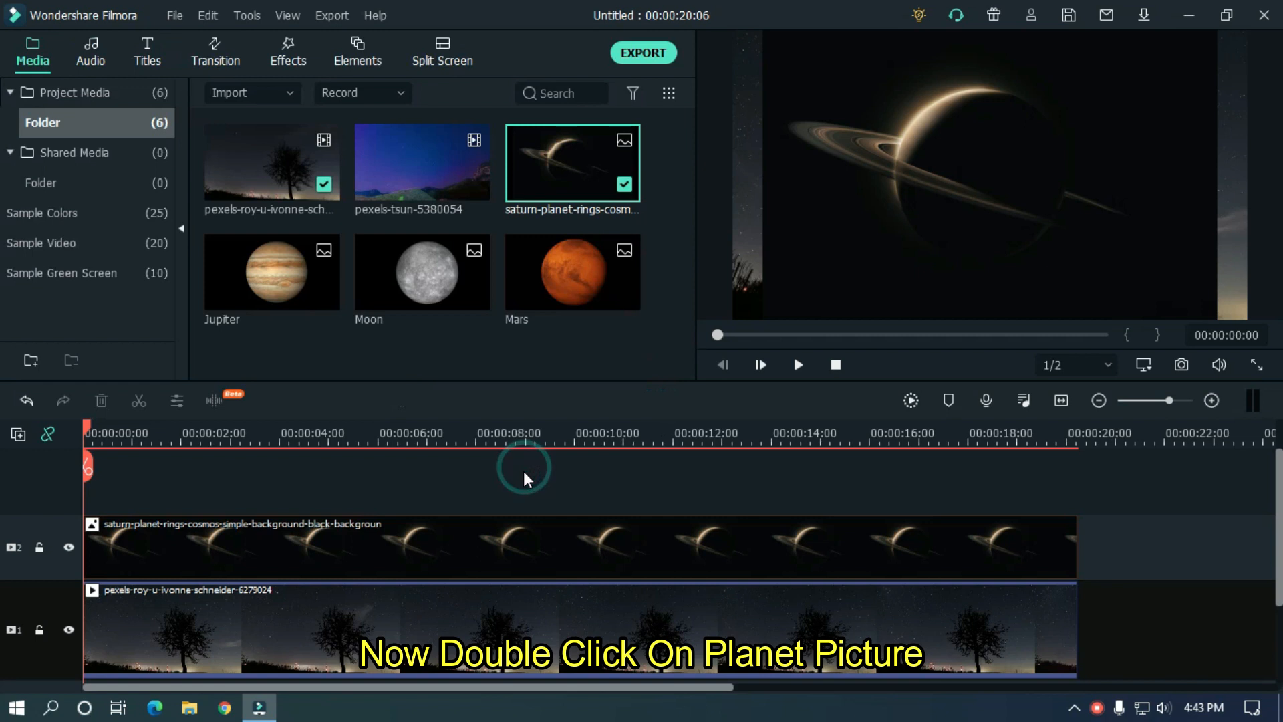
Set the Saturn clip's compositing blending mode to Screen.
double_click(317, 548)
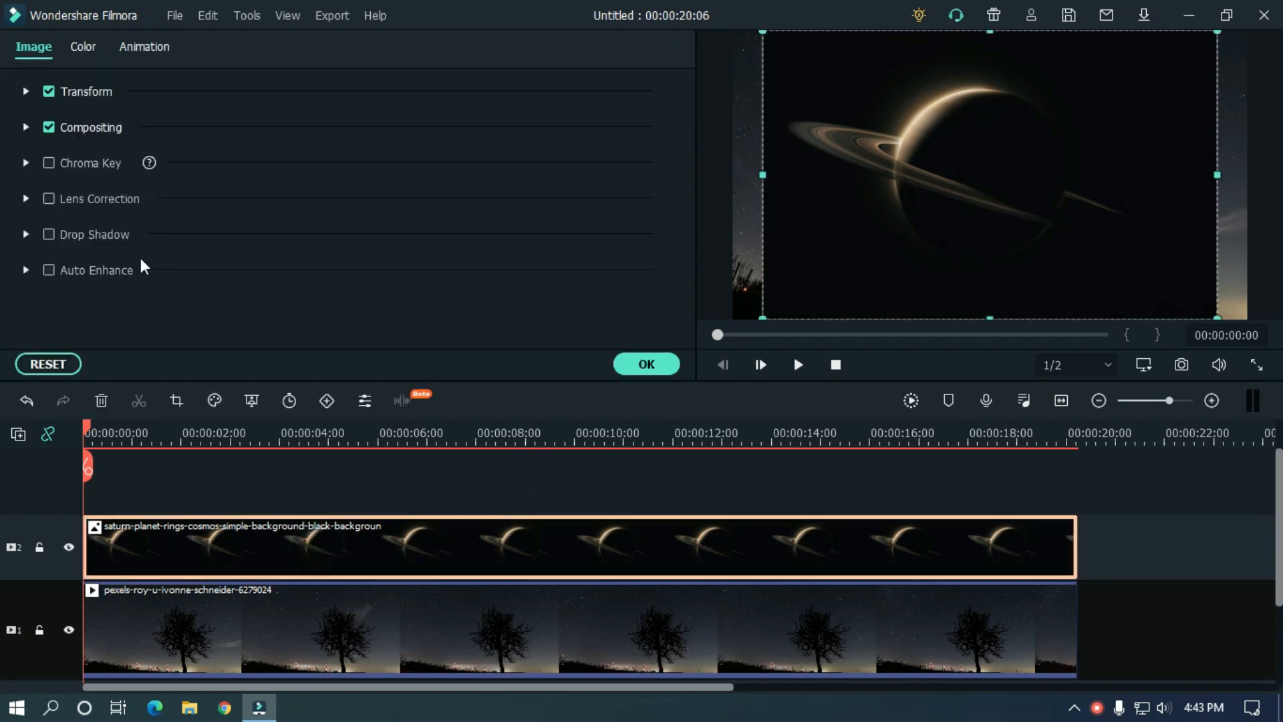
left_click(25, 127)
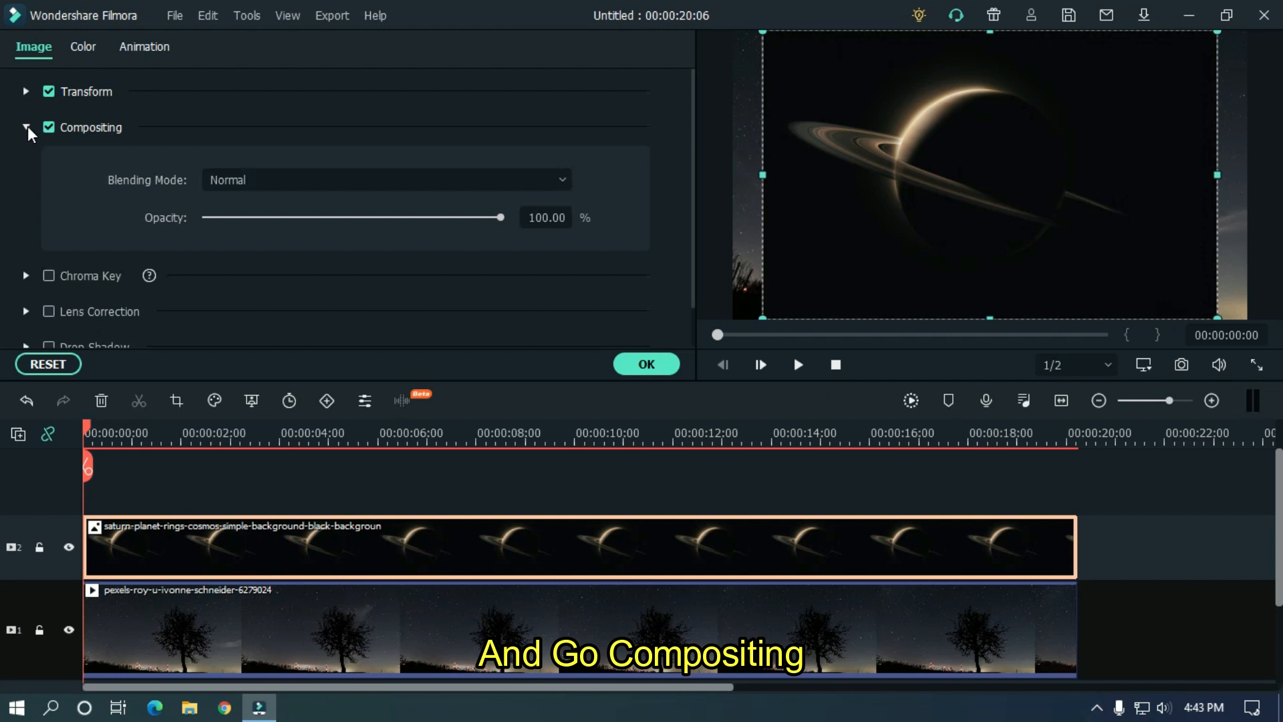
left_click(338, 187)
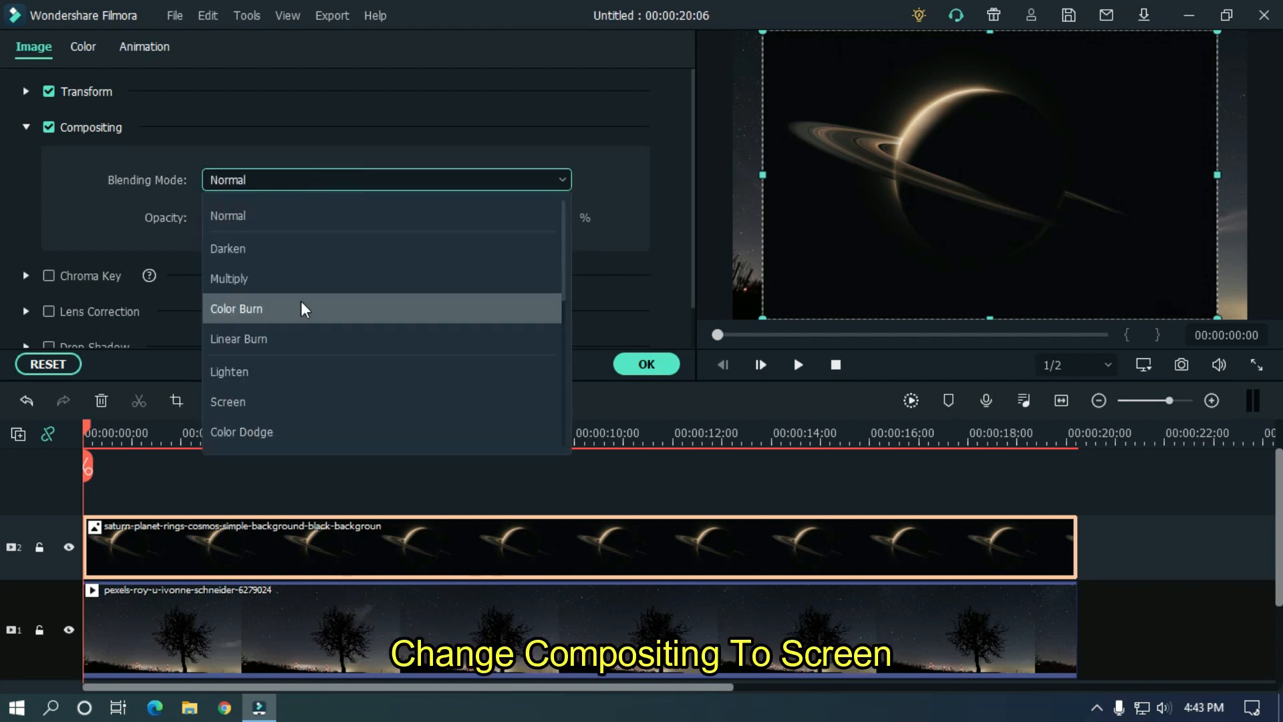
left_click(294, 403)
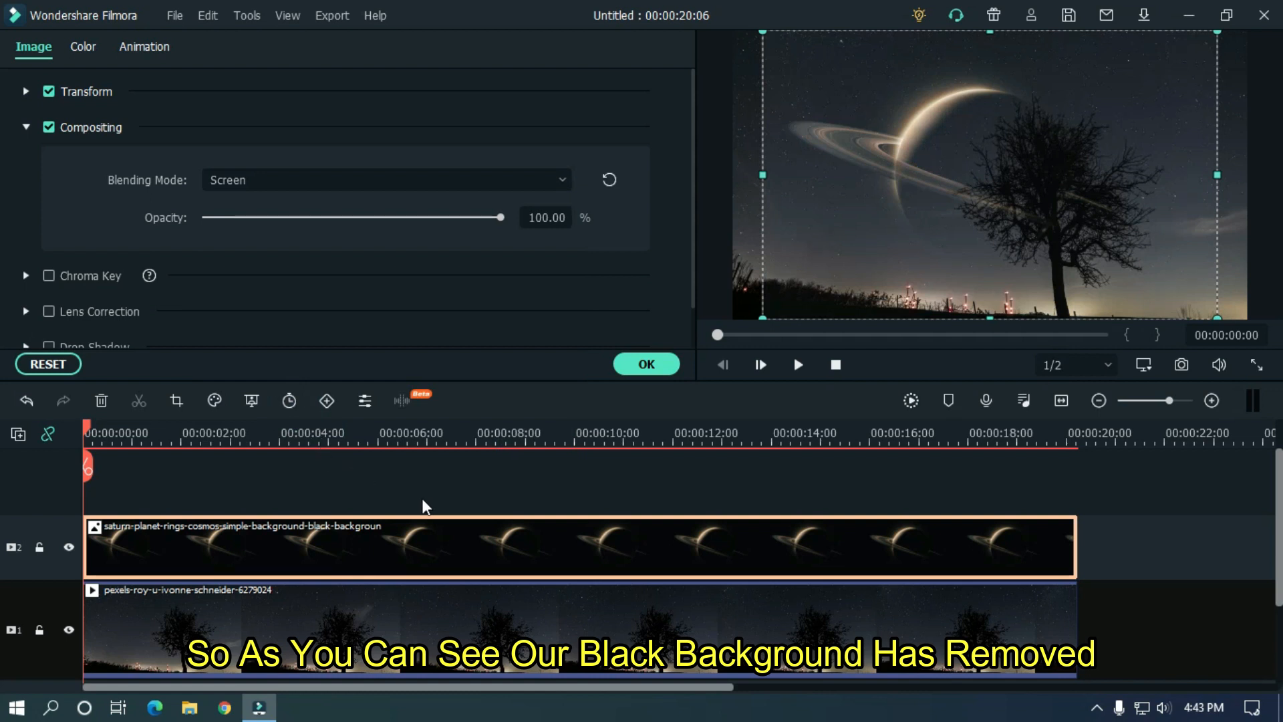
Scale the Saturn clip to 72% and position it at X -108, Y 68 in the sky.
left_click(27, 90)
left_click_drag(542, 224, 525, 217)
left_click_drag(246, 249, 228, 249)
left_click_drag(334, 254, 466, 280)
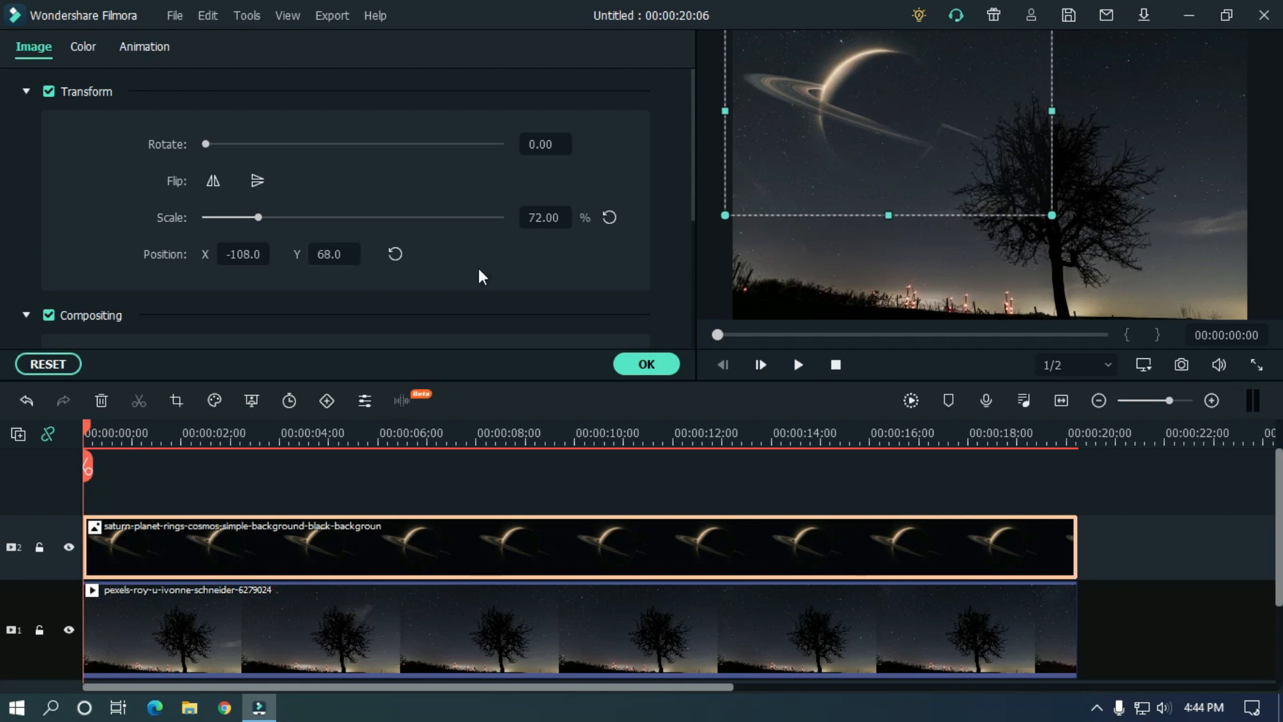
left_click(646, 363)
Play the first few seconds of the timeline to check how Saturn blends into the sky.
left_click(1174, 543)
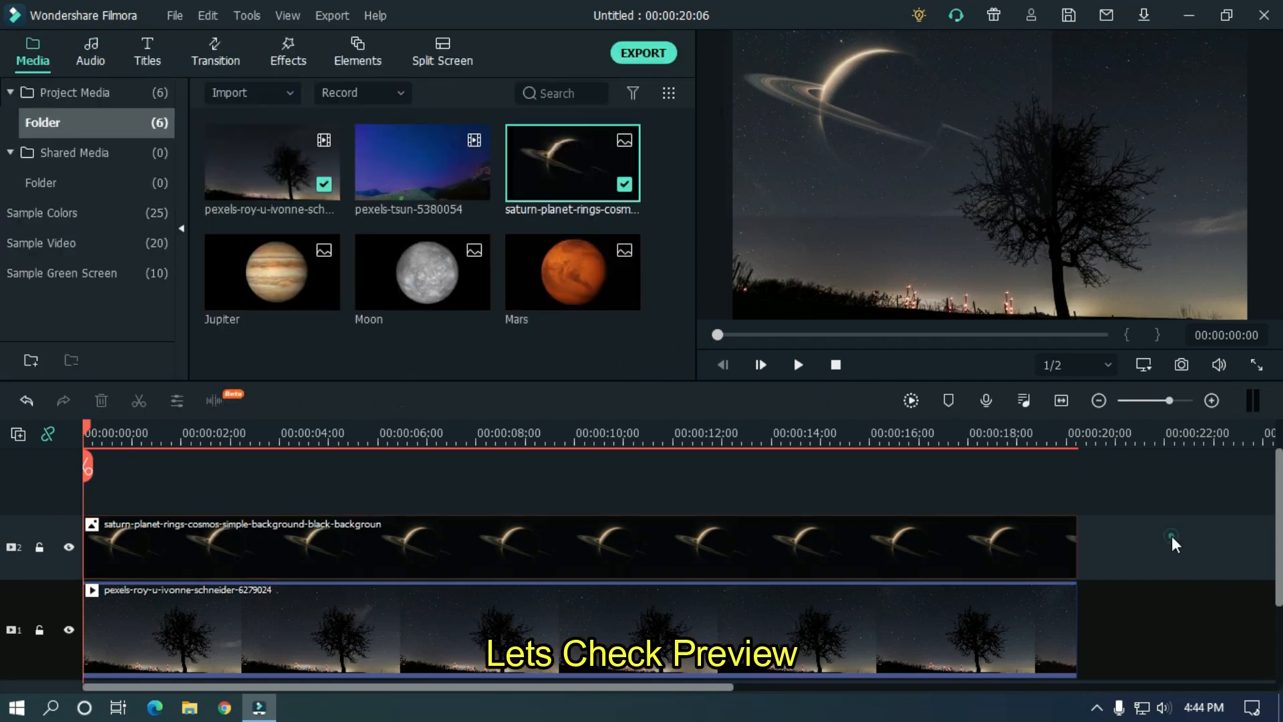
key("space")
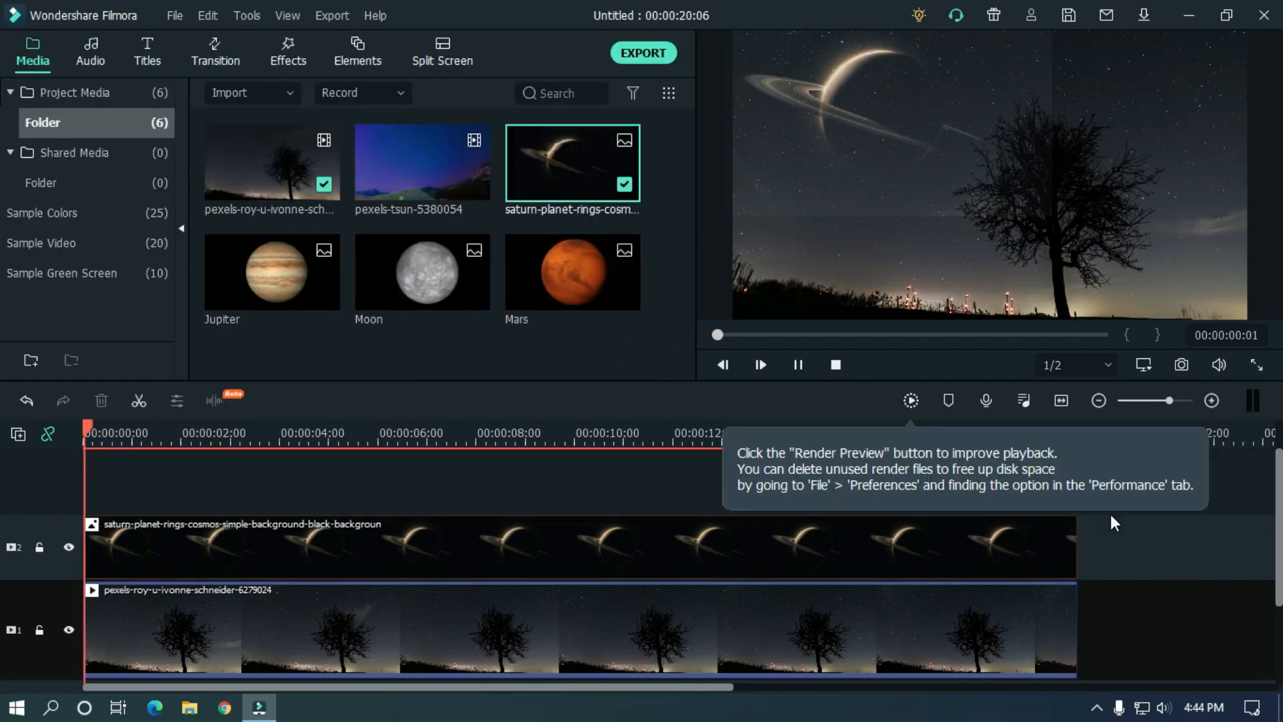
left_click(1168, 524)
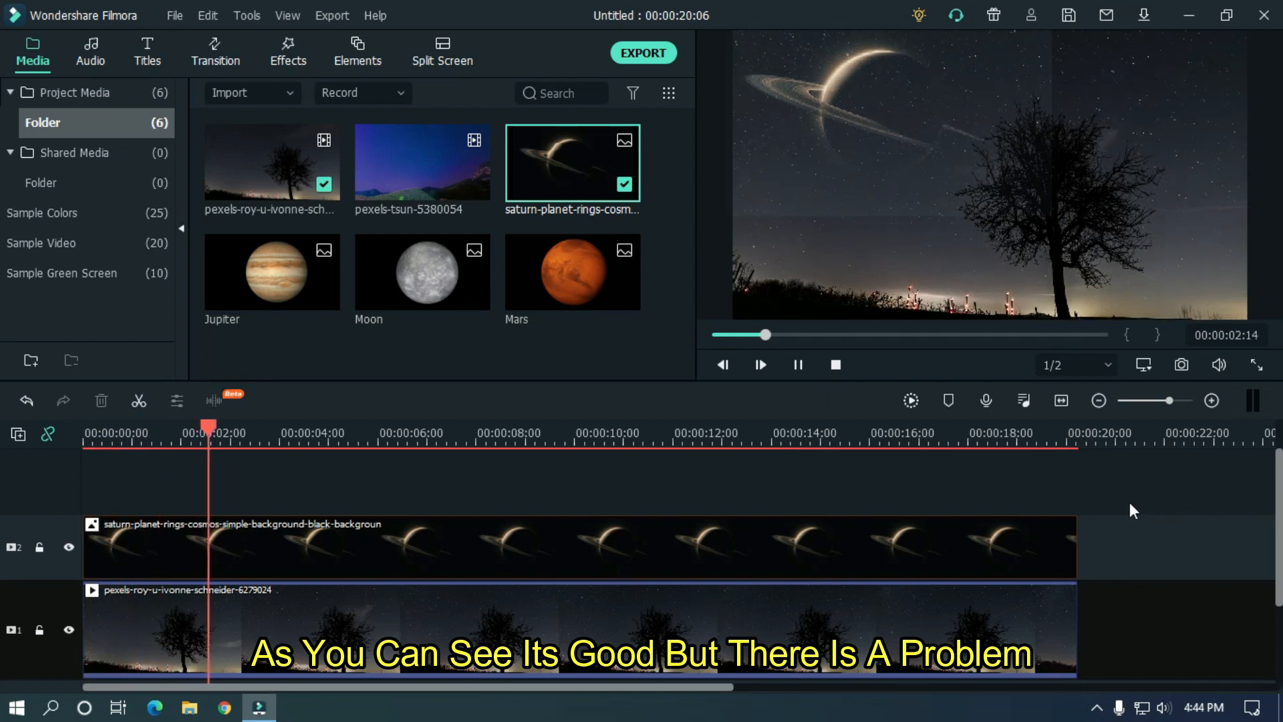
key("space")
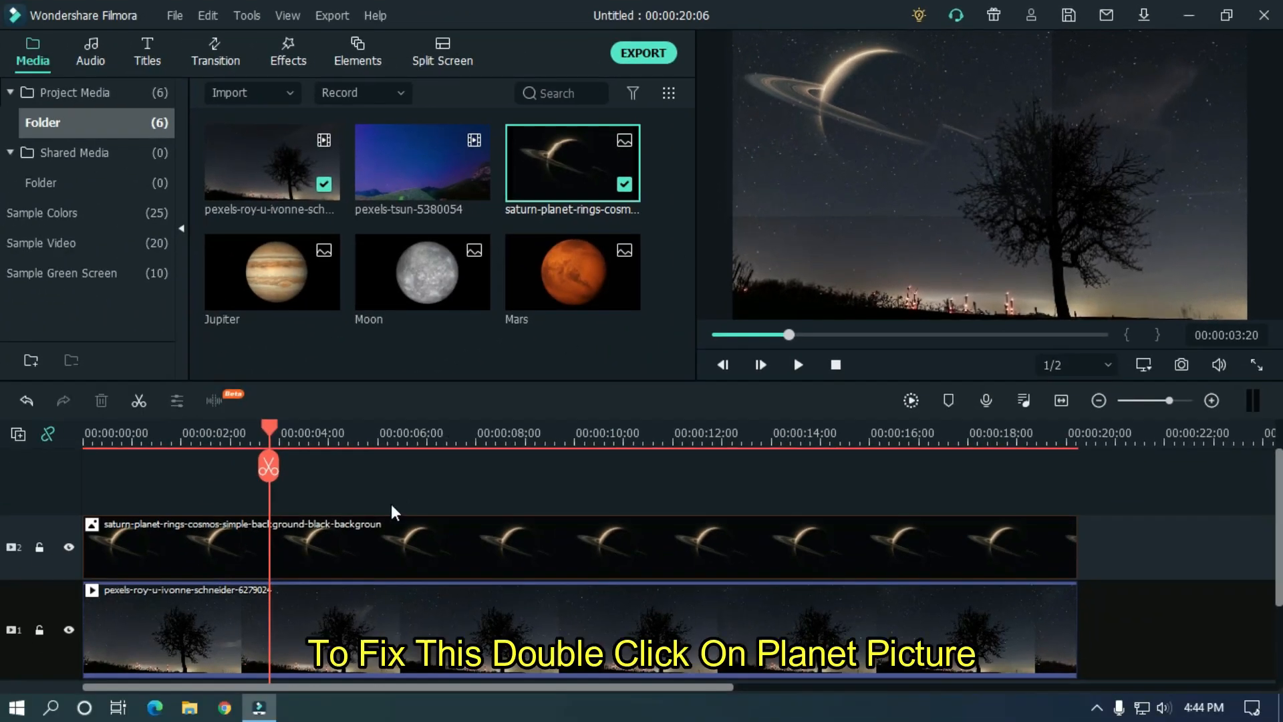
Set the Saturn clip's tone contrast to 59 in its colour settings.
left_click(370, 527)
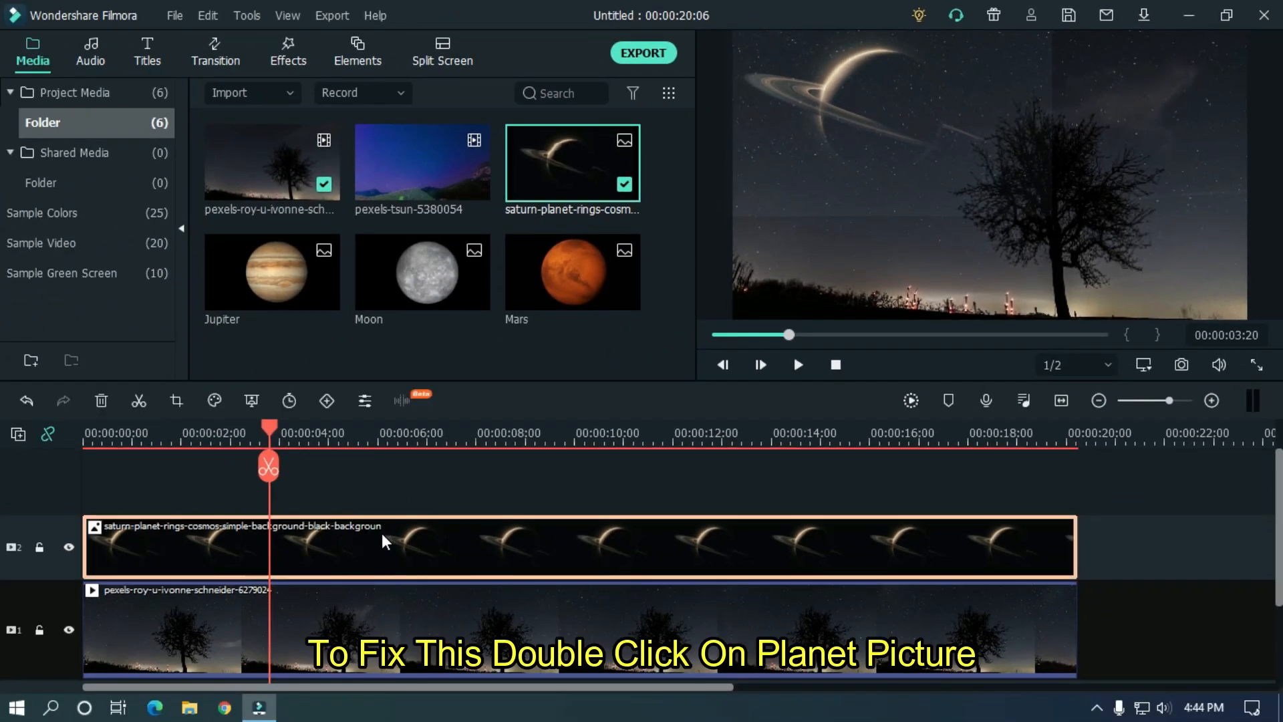
double_click(383, 532)
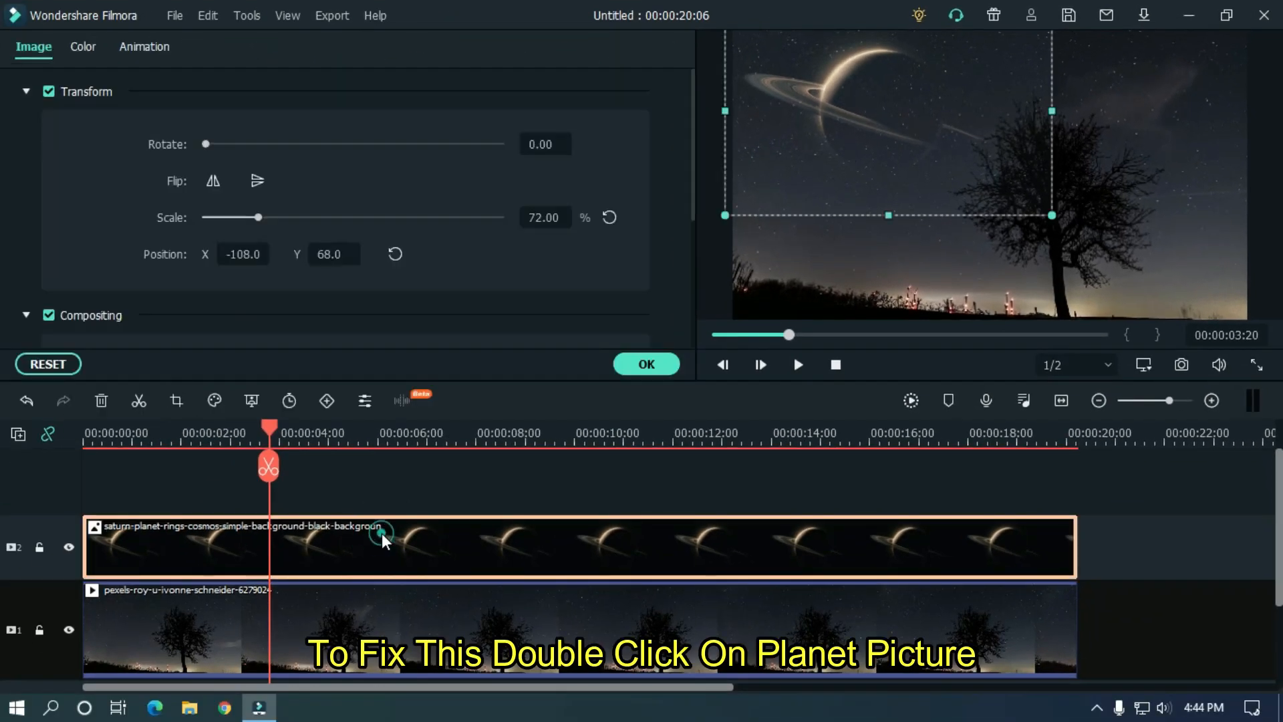
left_click(80, 46)
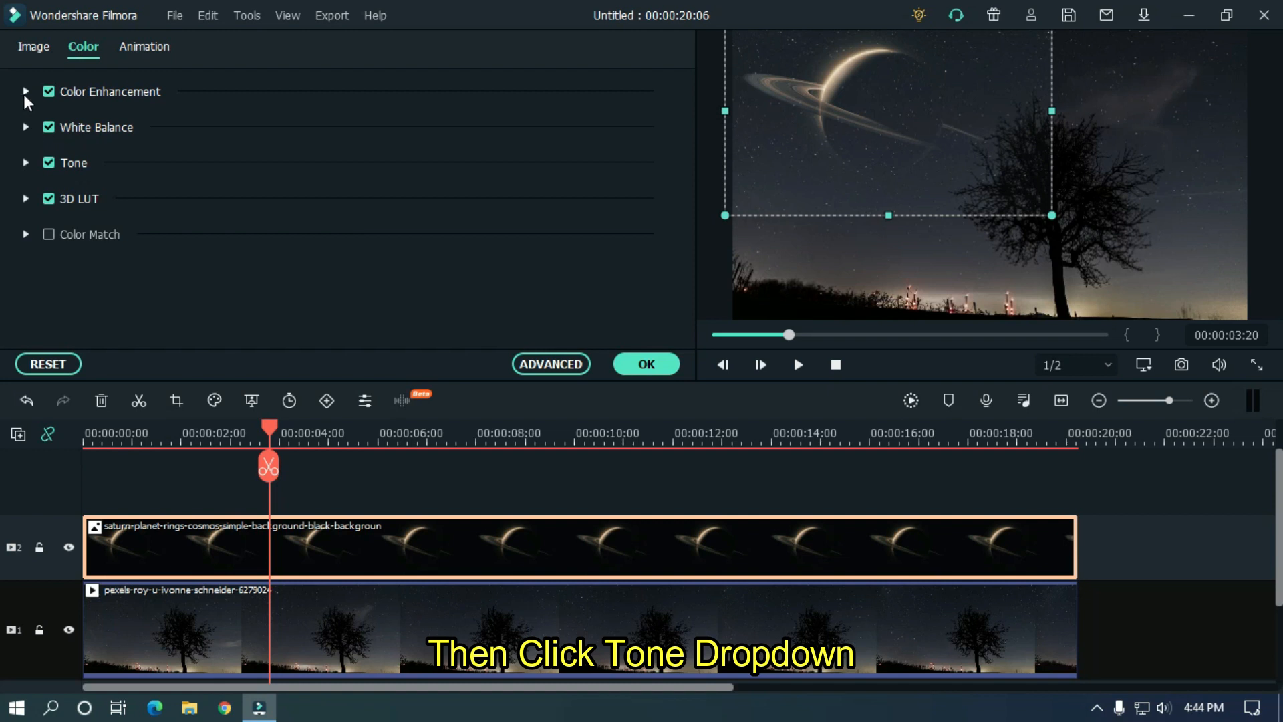
left_click(25, 162)
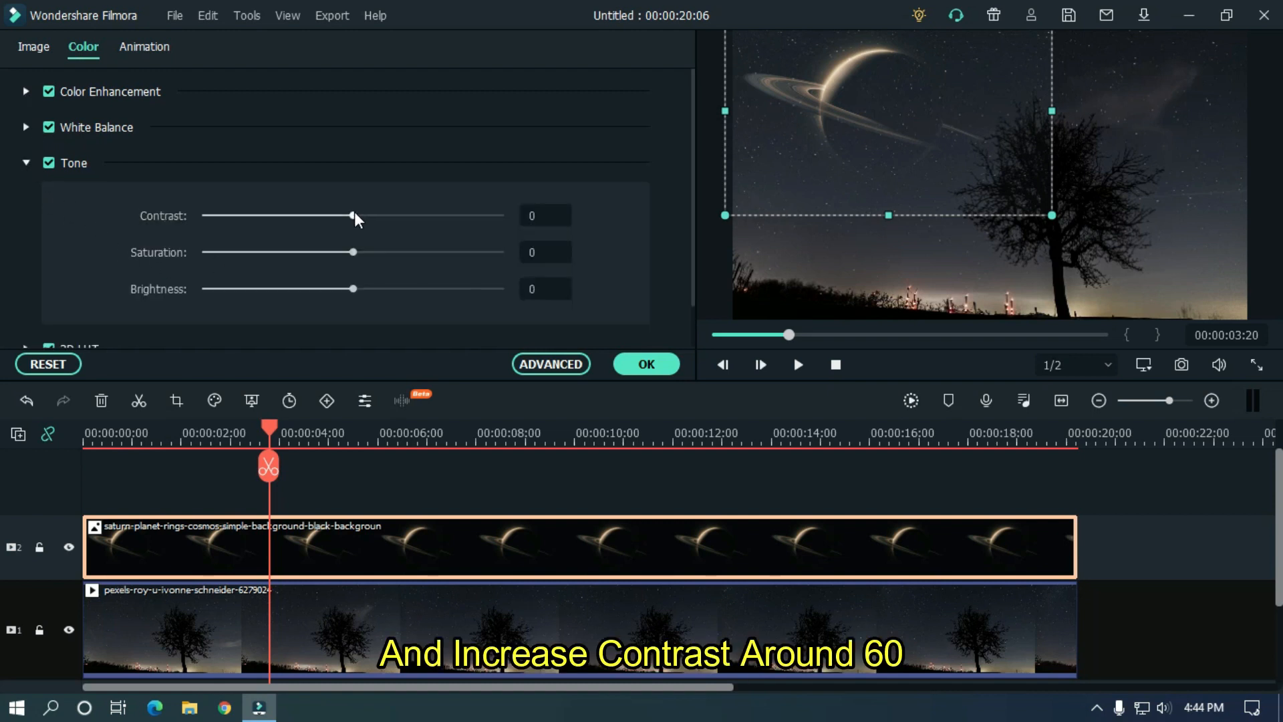
left_click_drag(354, 215, 437, 215)
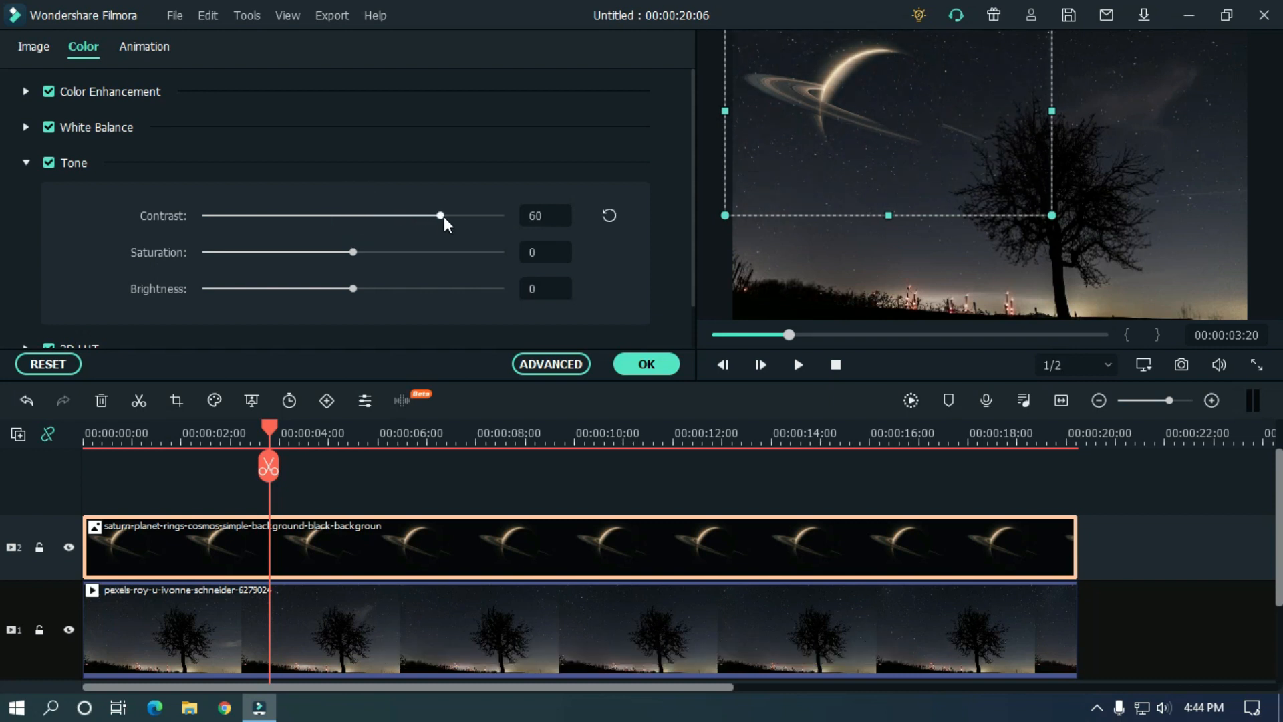
left_click(1255, 543)
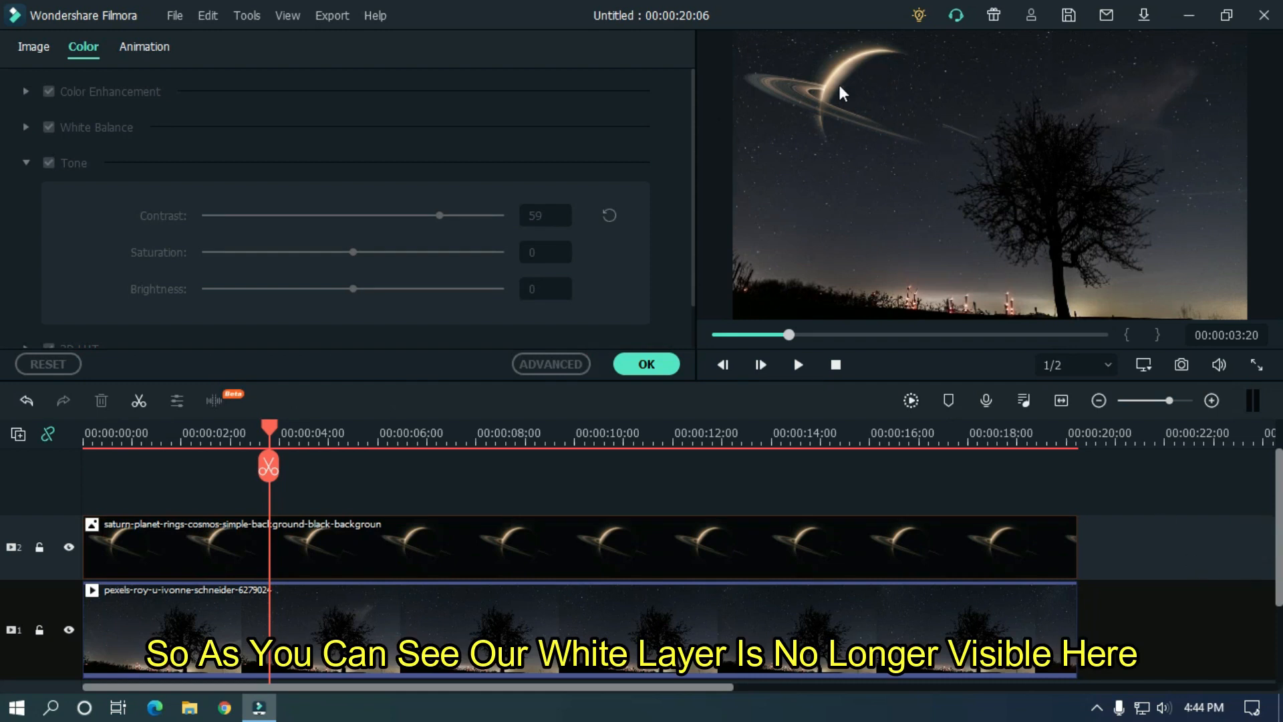
Set the Saturn clip's tone saturation to 19 and brightness to 16.
left_click(539, 524)
left_click_drag(354, 252, 376, 279)
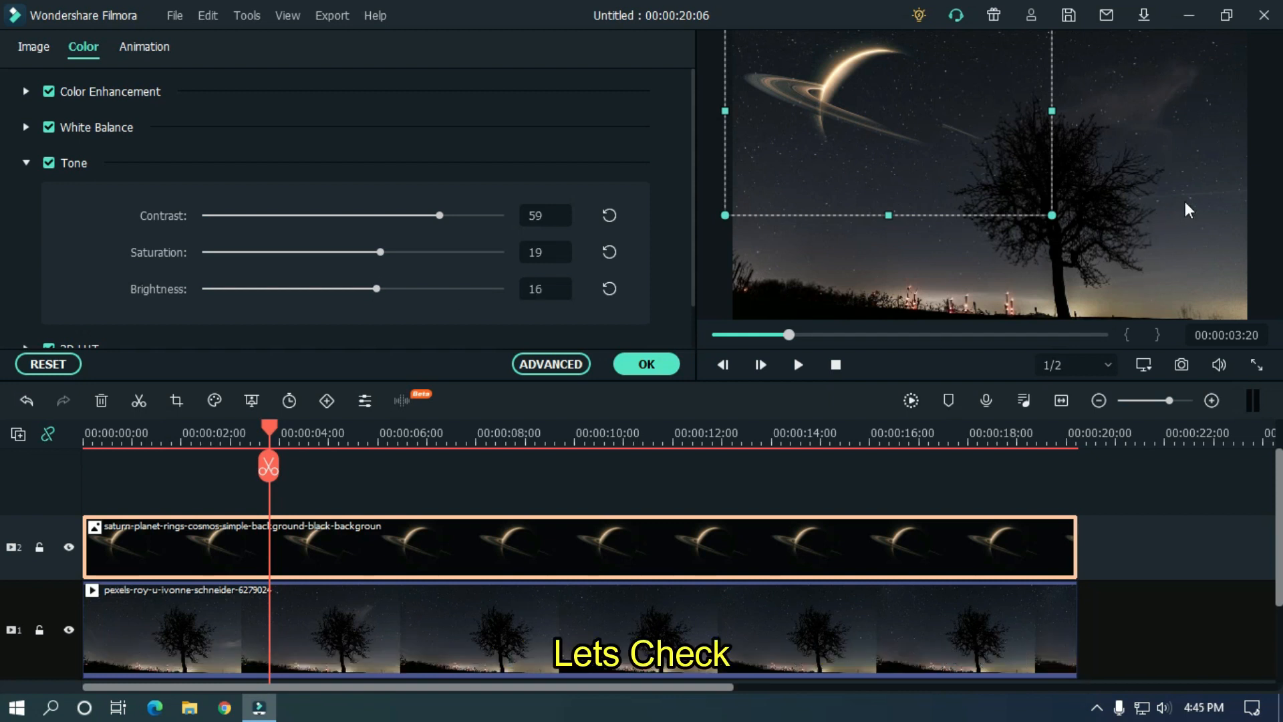
left_click(1159, 506)
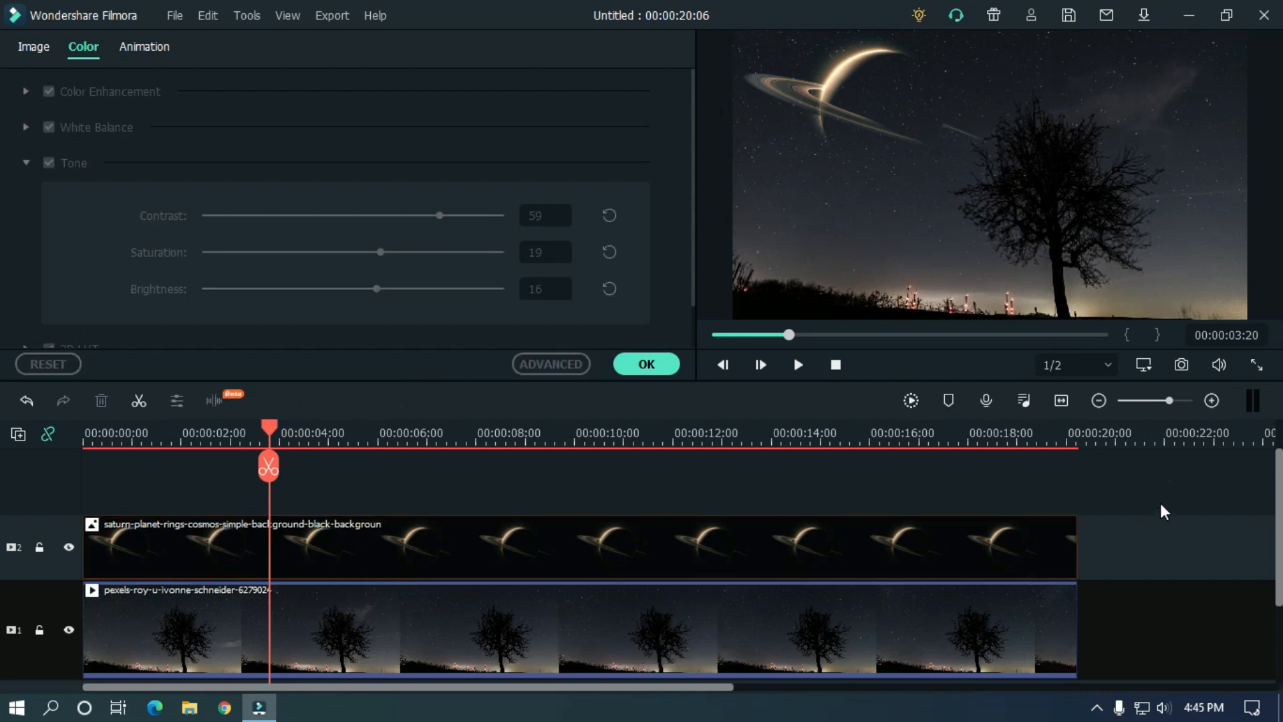
Play a few more seconds of the timeline to review the Saturn clip's tone adjustments.
left_click(662, 548)
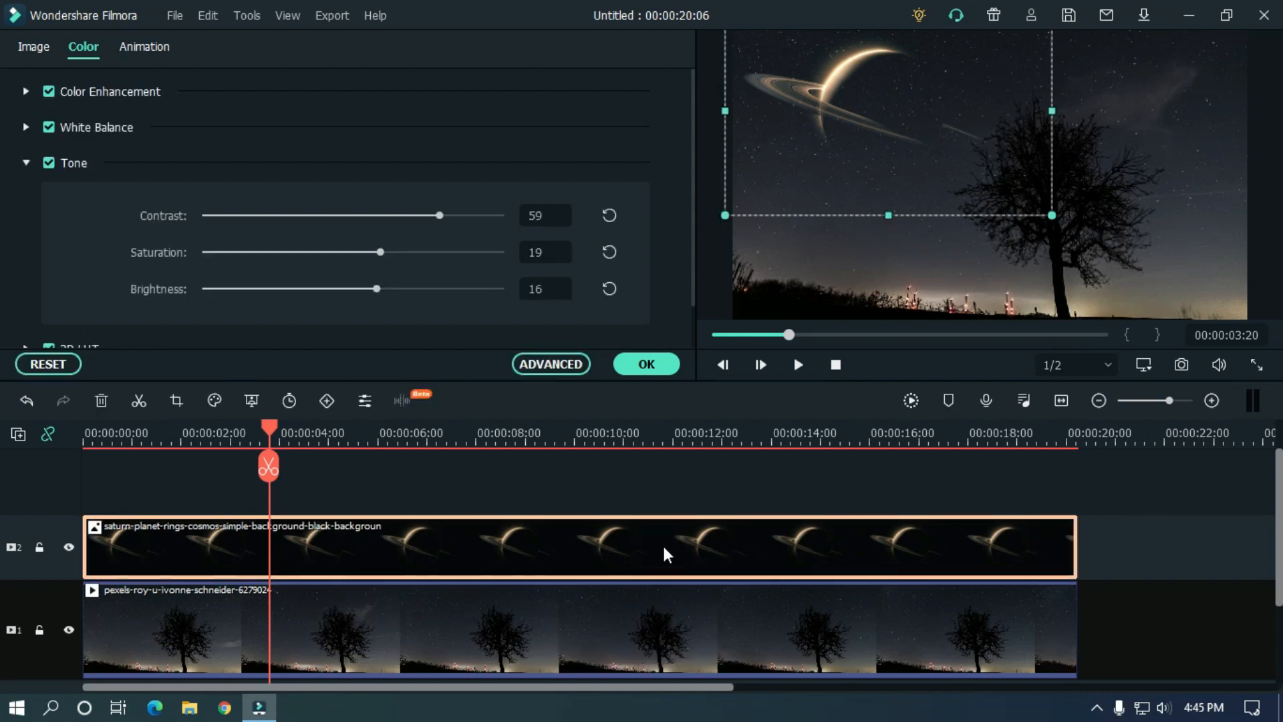
left_click(1181, 528)
key("space")
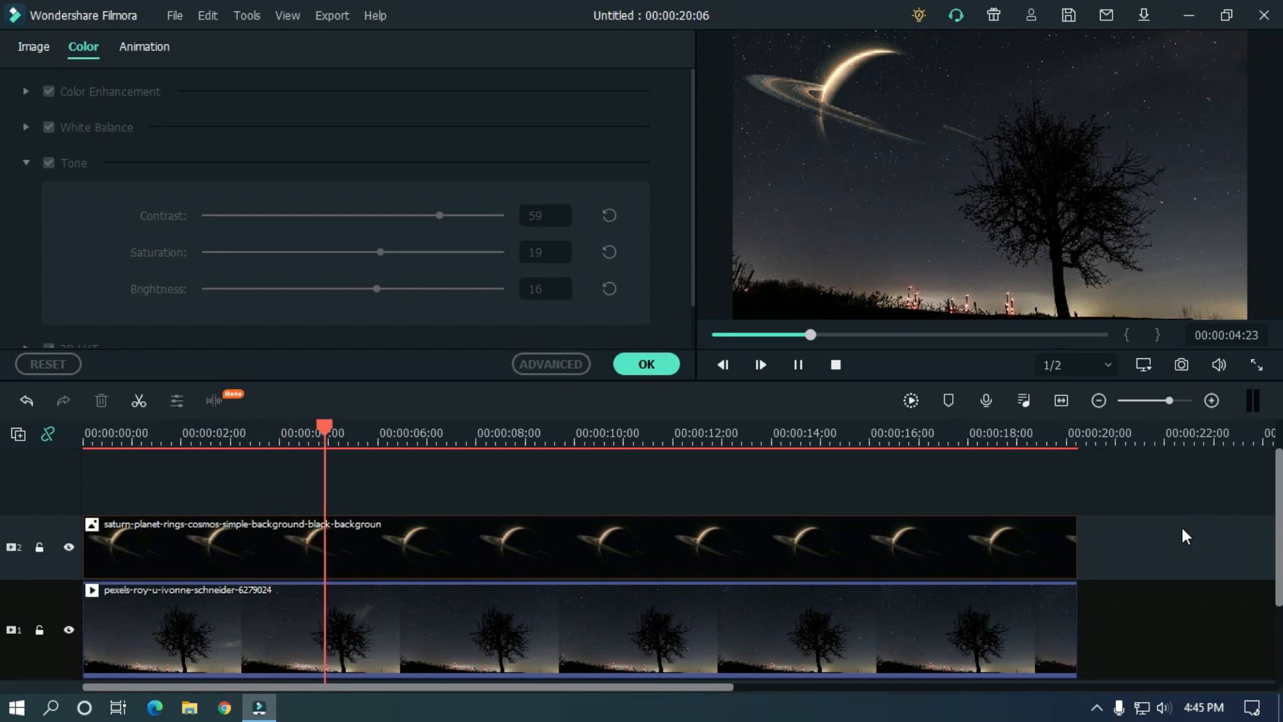
key("space")
Set the Saturn clip's white balance temperature to 10.47 and tint to 4.07.
left_click(540, 544)
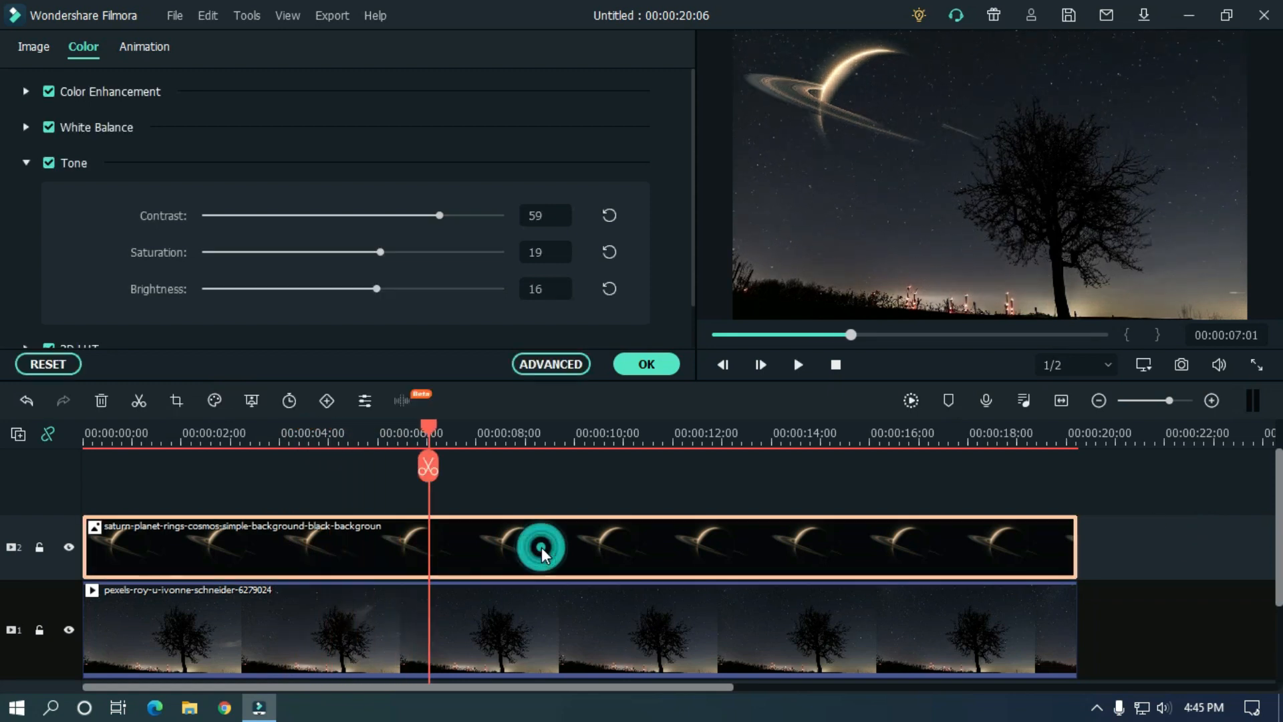
left_click(26, 127)
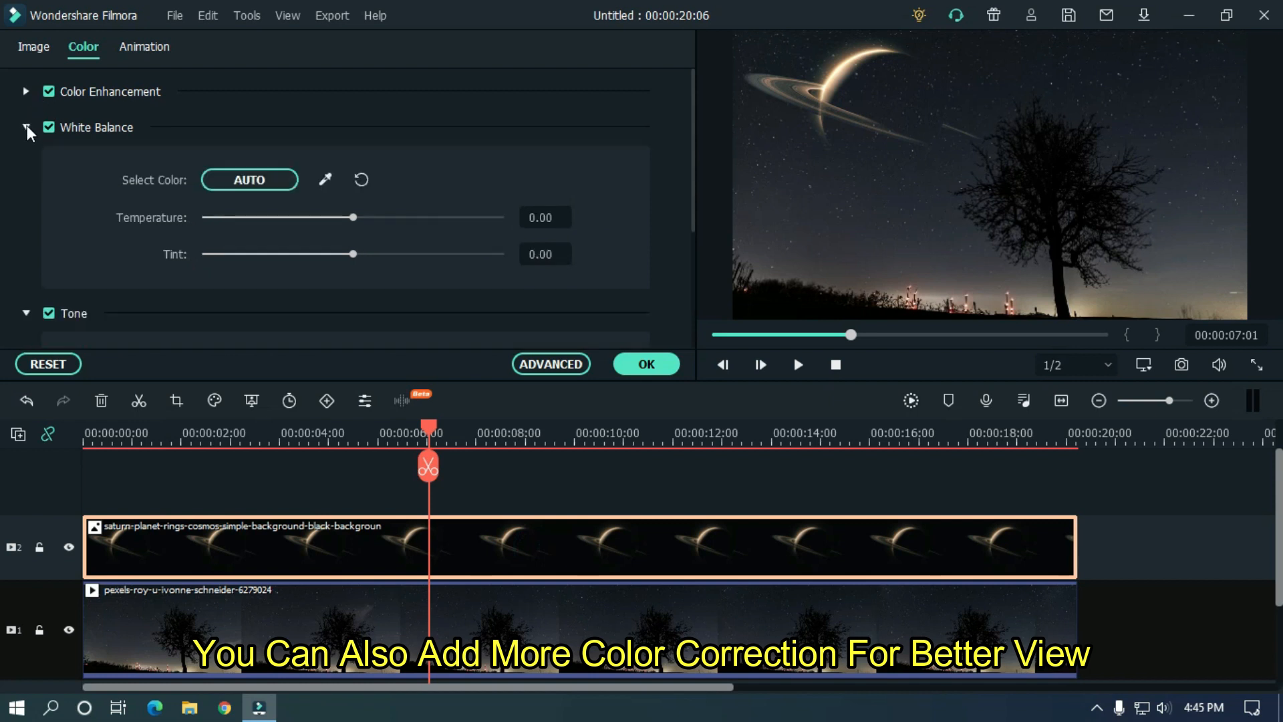
left_click_drag(354, 218, 406, 257)
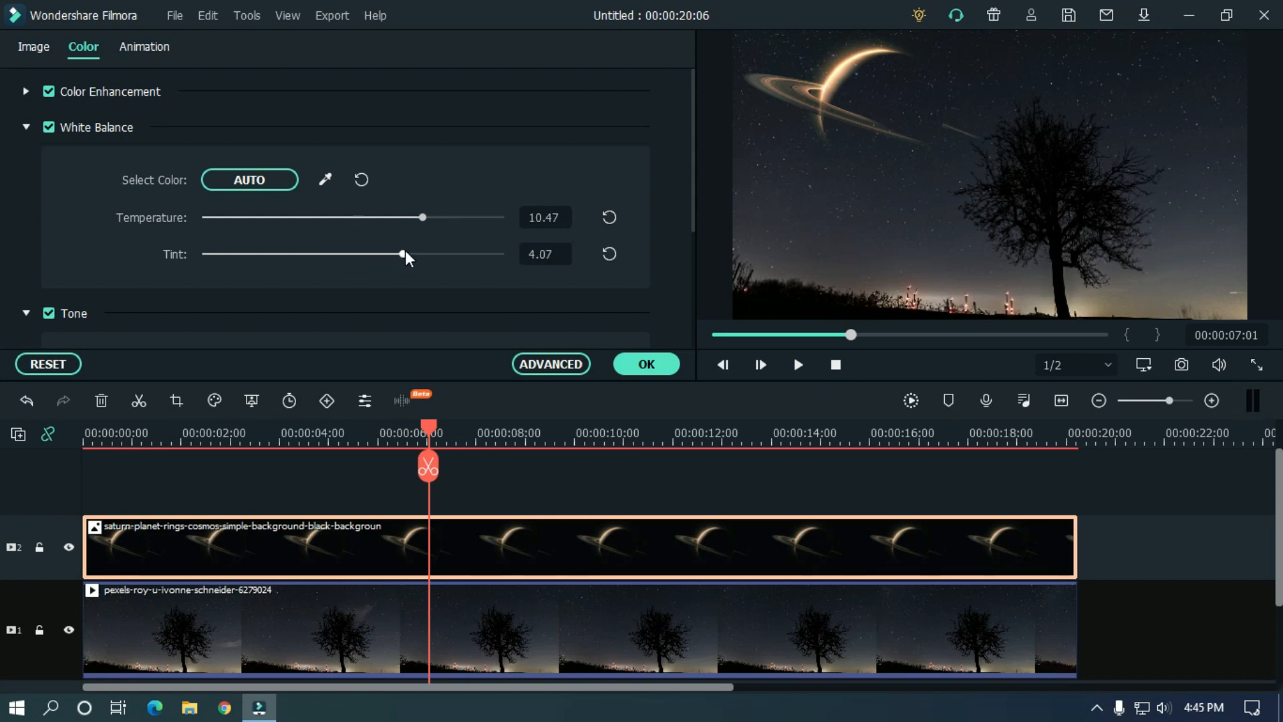
Set the Saturn clip's colour enhancement threshold to 21.02, keep its value at 0.00, and apply the colour settings.
left_click(25, 91)
left_click_drag(207, 181, 268, 181)
mouse_move(206, 217)
left_mouse_down()
mouse_move(259, 217)
mouse_move(202, 215)
left_mouse_up()
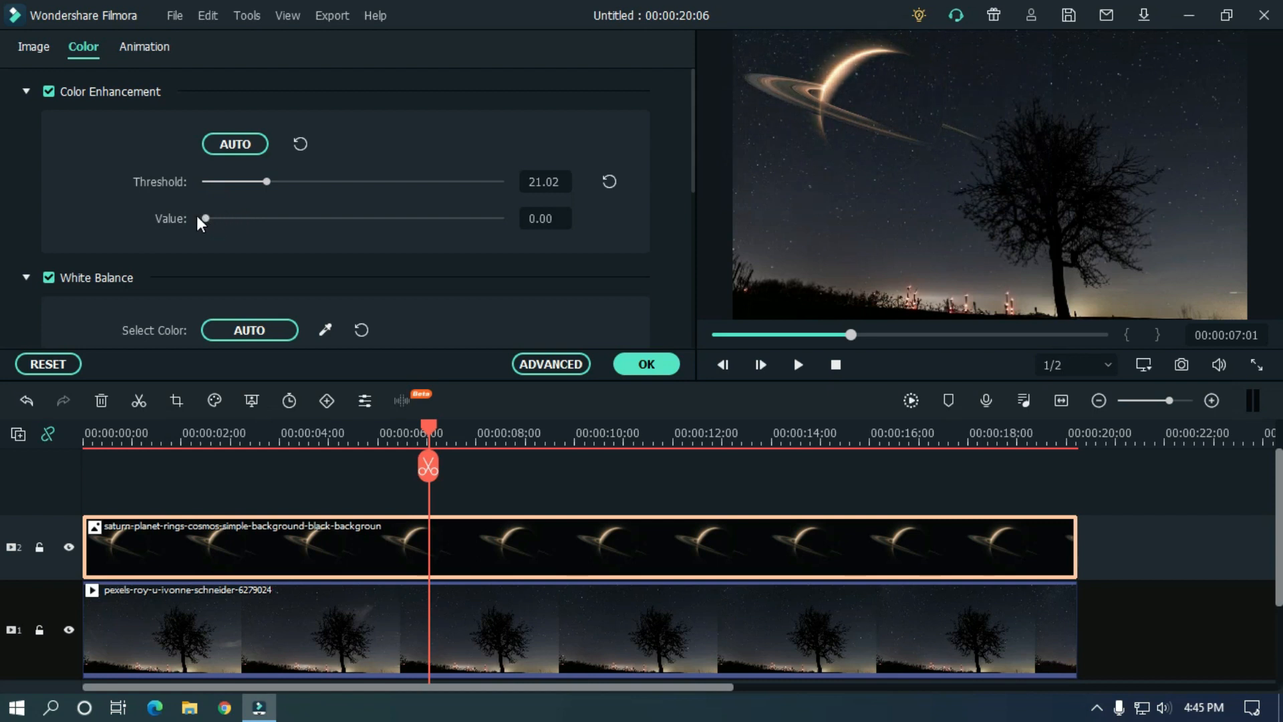
left_click(27, 91)
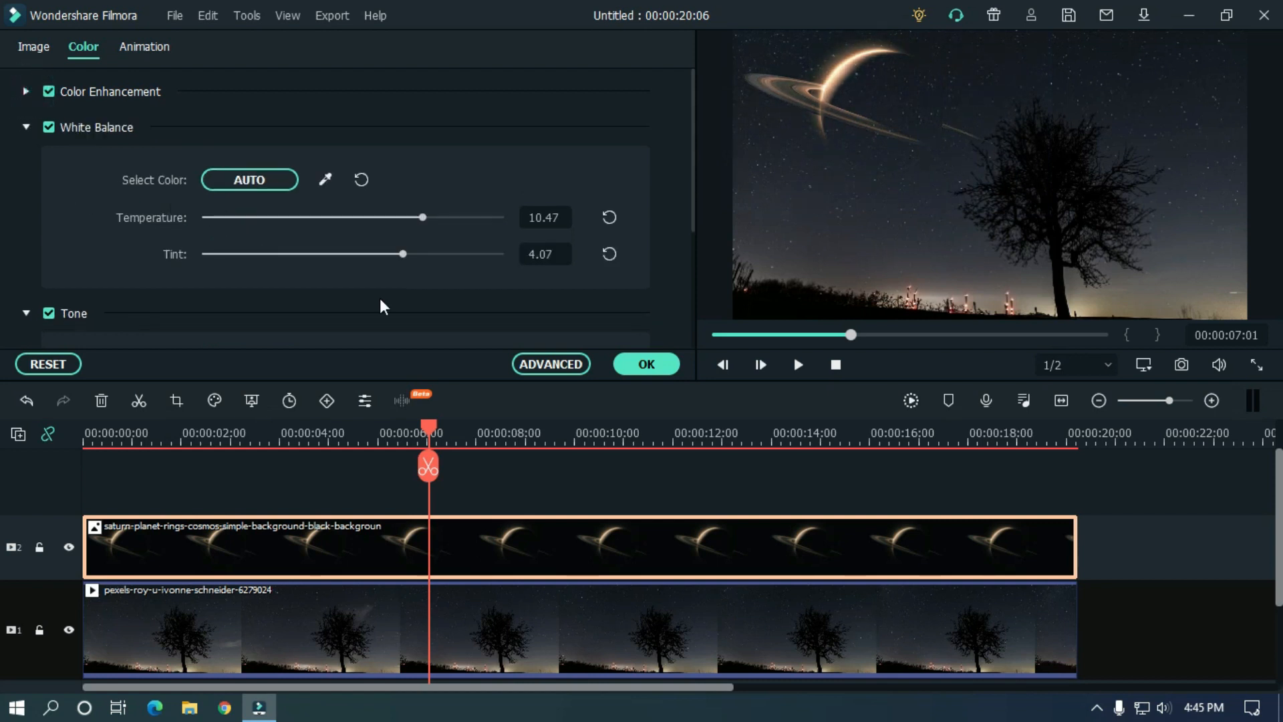
left_click(644, 366)
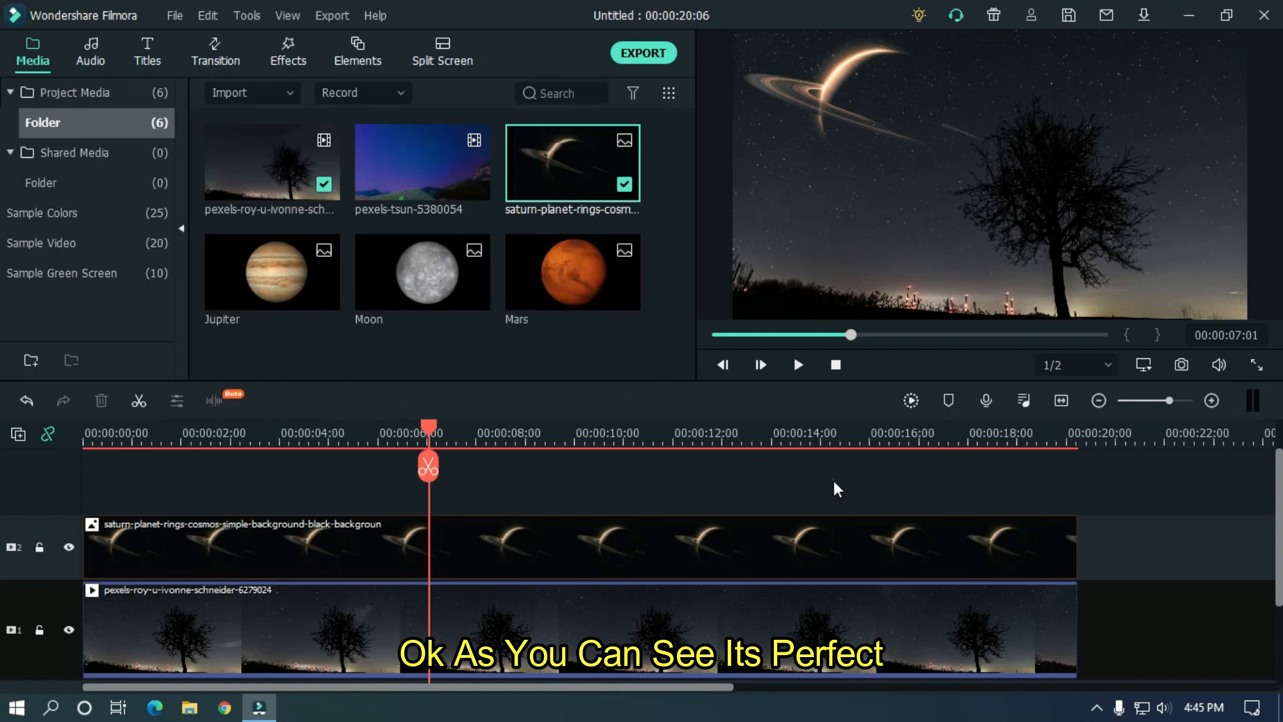
Play the composite from the beginning of the timeline for about six seconds to check the colour-corrected Saturn.
left_click_drag(842, 332, 572, 338)
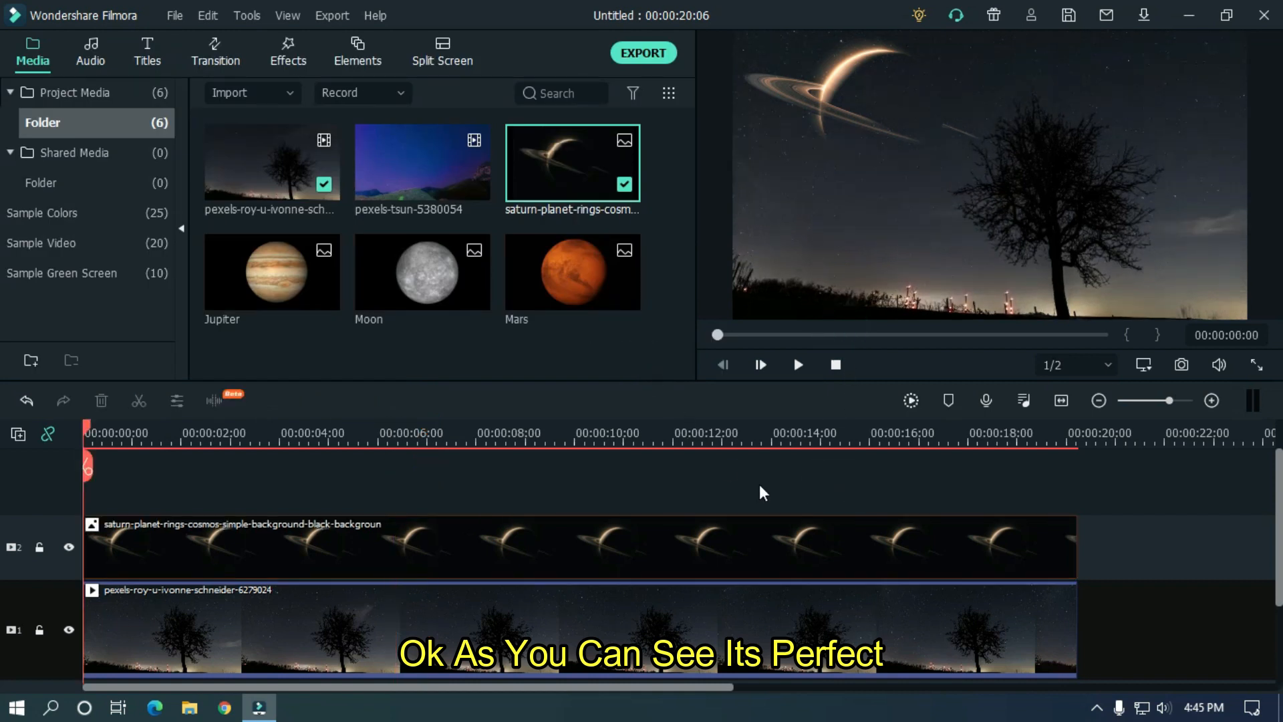
key("space")
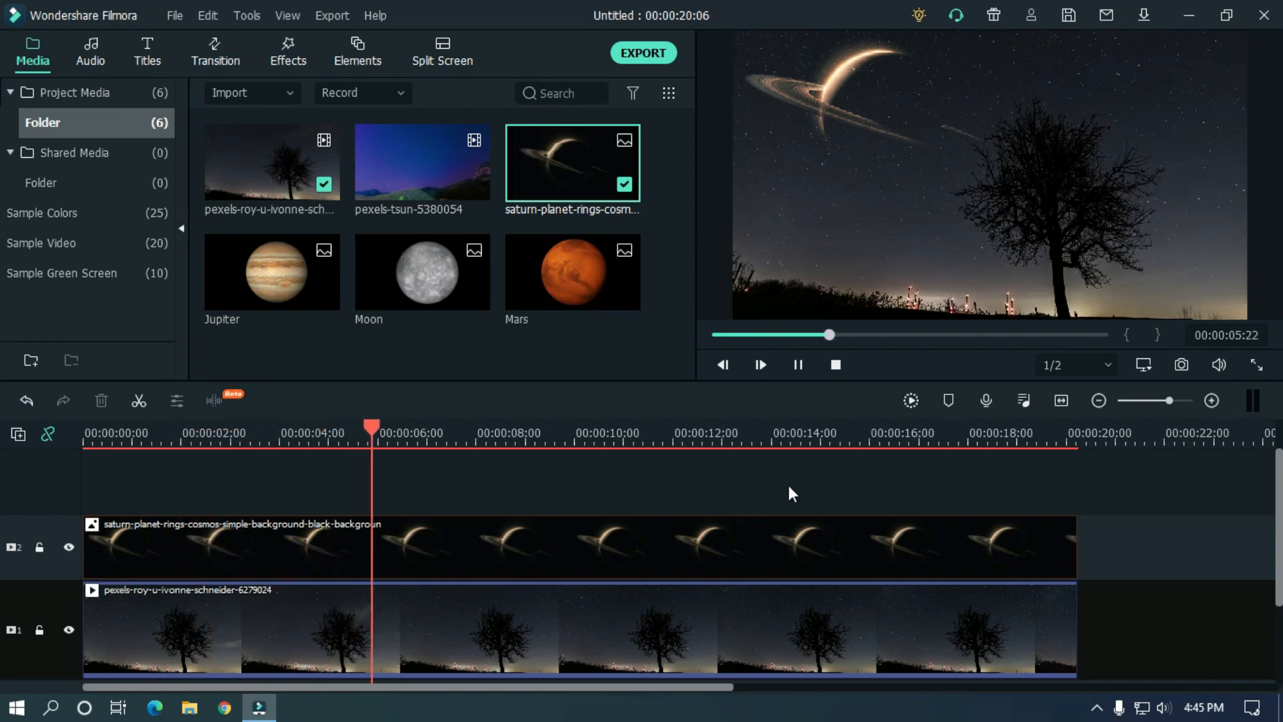
key("space")
Add the Moon picture on a new track above Saturn and extend it to the video's full length.
left_click_drag(449, 263, 79, 477)
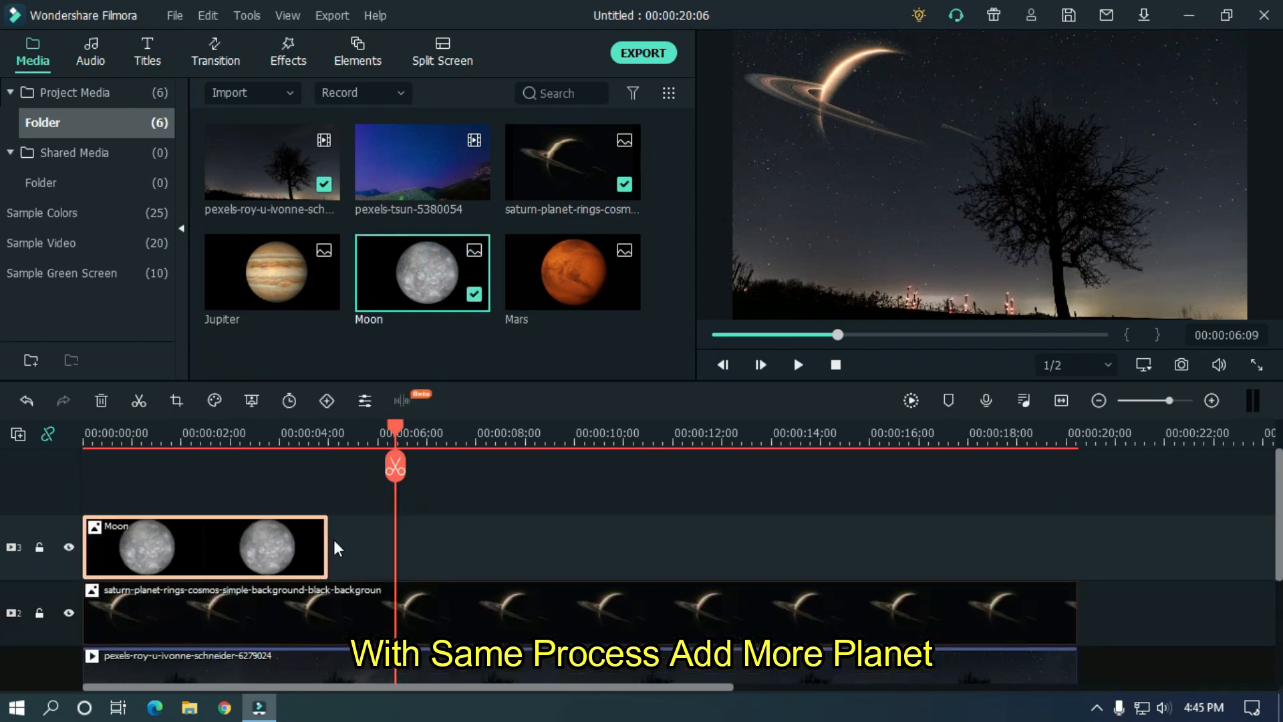
left_click_drag(327, 544, 1062, 532)
Set the Moon clip's compositing blending mode to Screen.
double_click(713, 539)
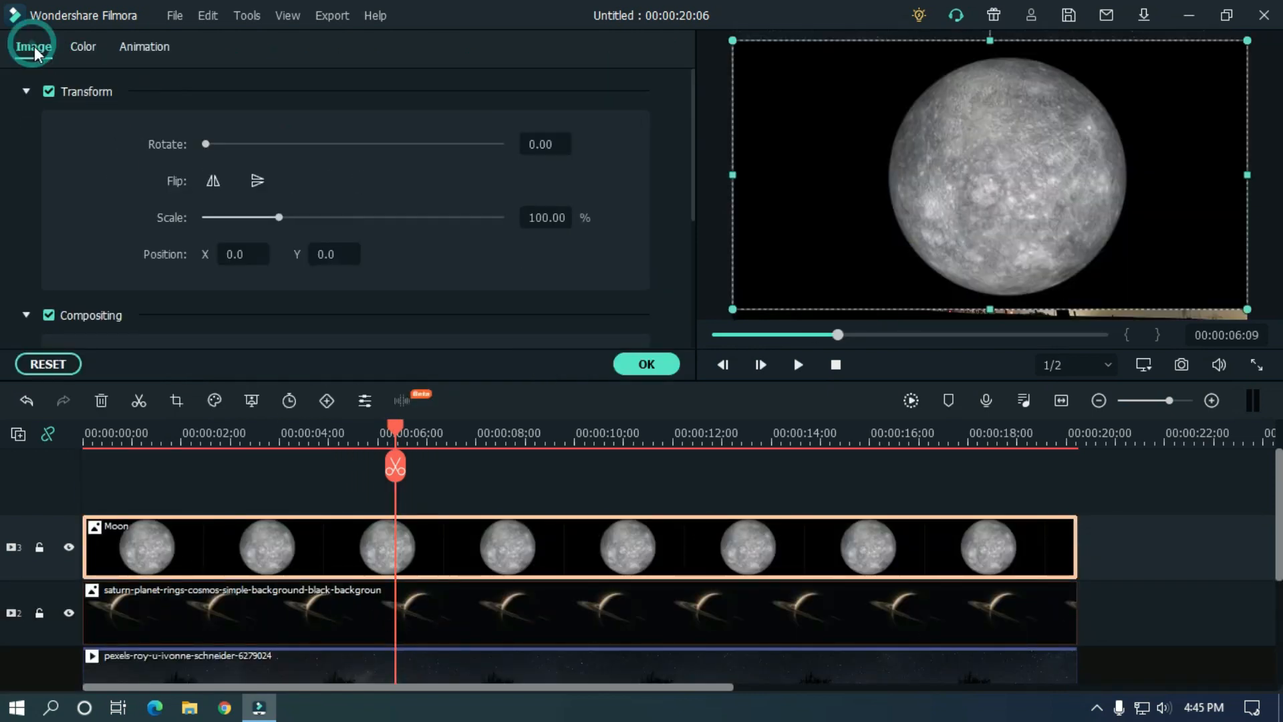
left_click(28, 92)
left_click(292, 179)
left_click(443, 424)
Scale the Moon clip to 48% and position it at X 192, Y 88 in the sky.
left_click(28, 92)
left_click_drag(545, 217, 510, 217)
left_click_drag(238, 256, 334, 249)
left_click(1118, 567)
left_click(535, 543)
left_click(1171, 553)
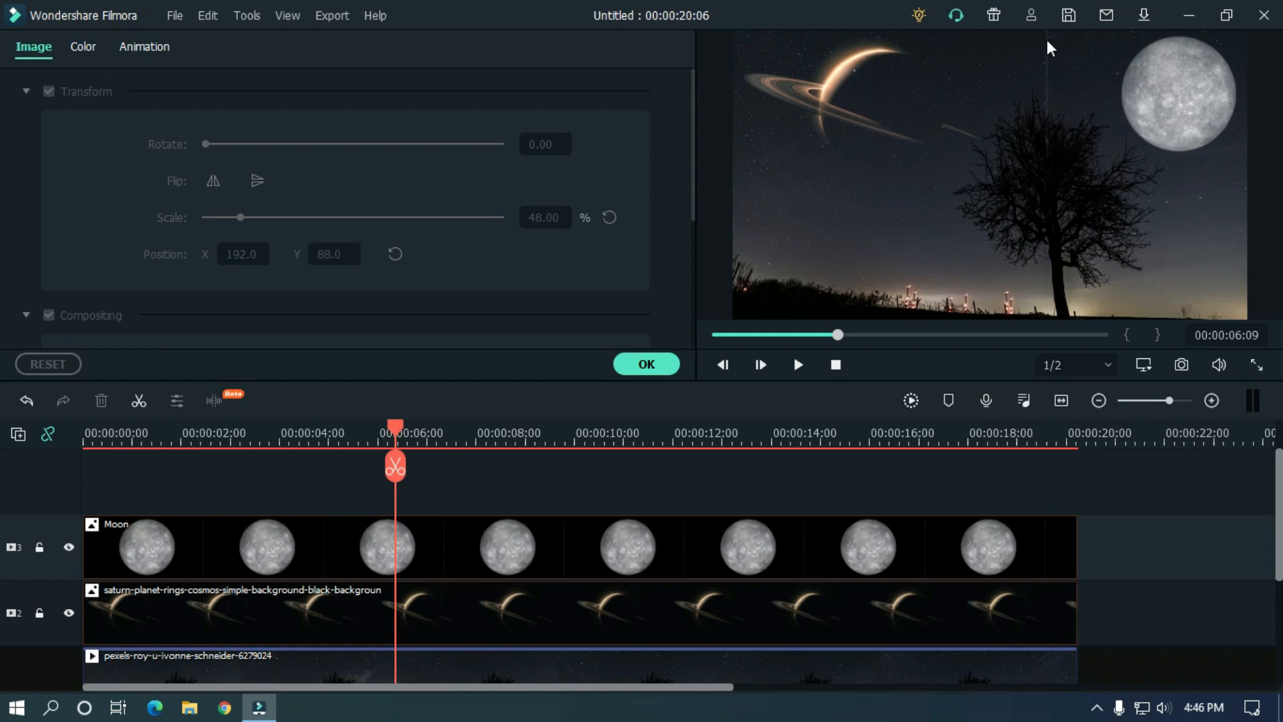
Crop the Moon clip to a 1:1 ratio around the planet.
left_click(495, 538)
key("alt+c")
left_click(364, 536)
left_click(354, 444)
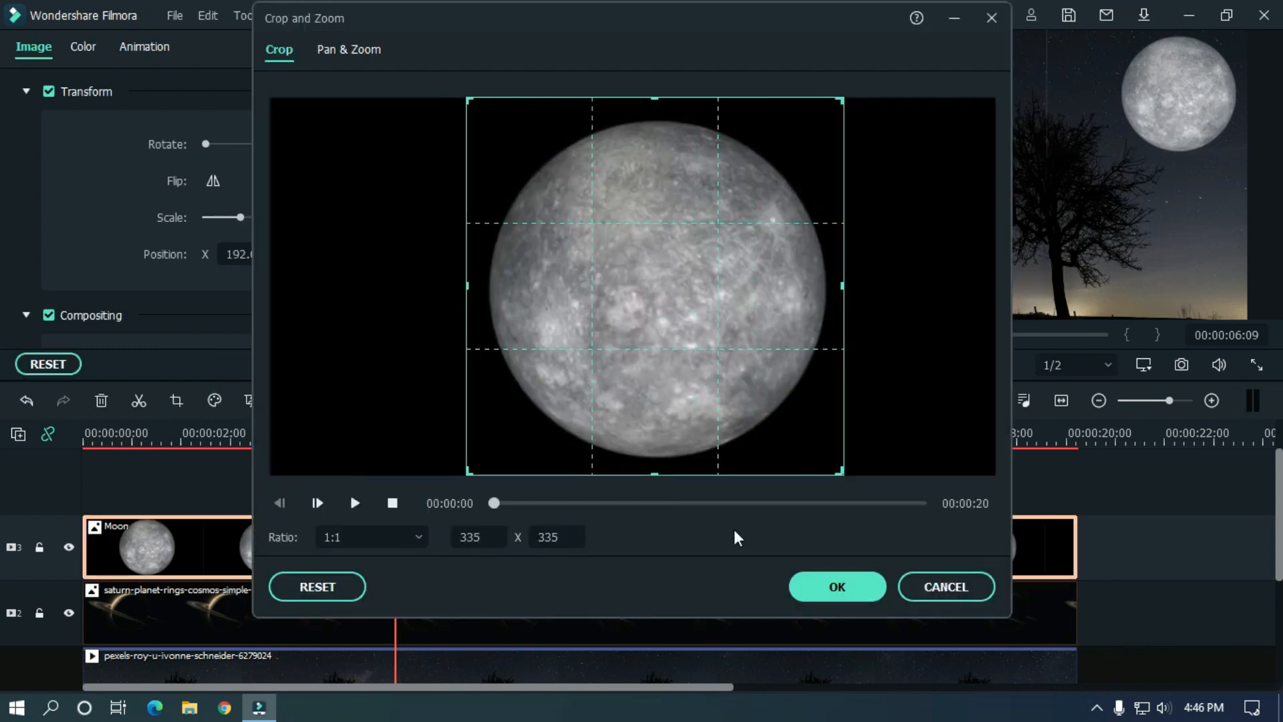
left_click(838, 587)
Scale the cropped Moon clip to 44% and set its horizontal position to X 195.
left_click_drag(543, 218, 538, 218)
left_click(977, 555)
left_click_drag(241, 254, 244, 254)
left_click(1129, 551)
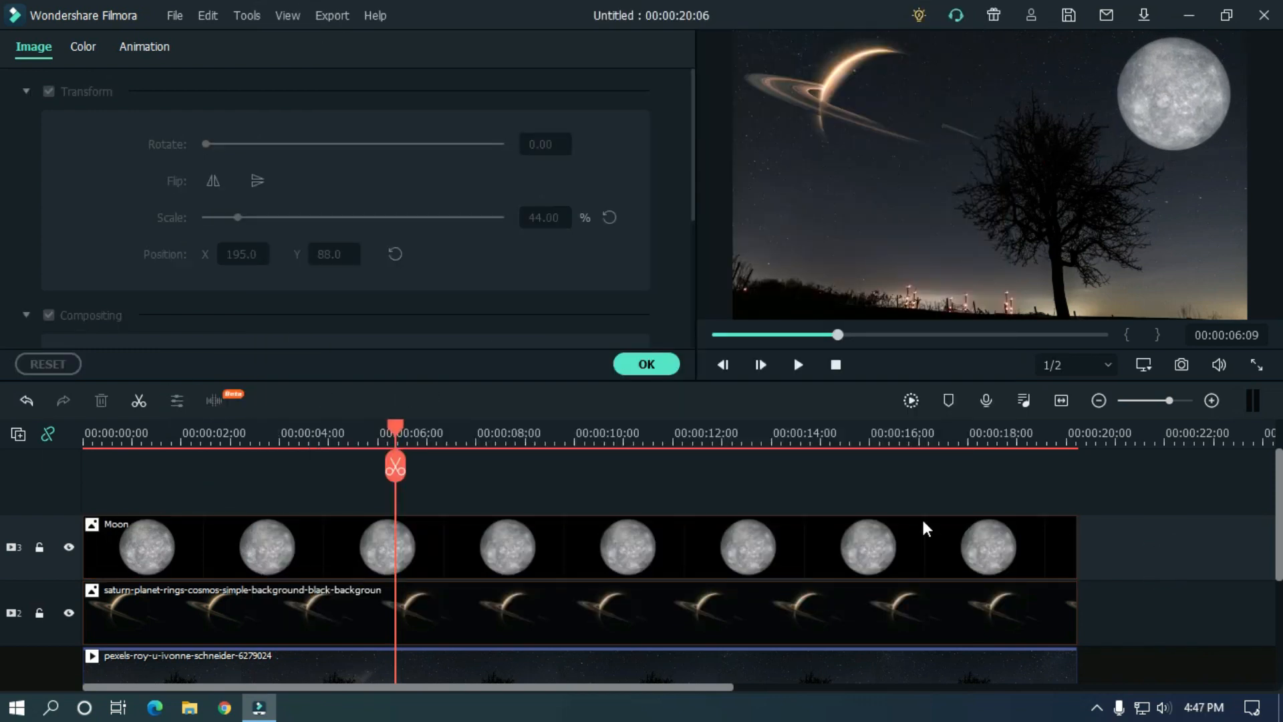
Raise the Moon clip's tone contrast to 54 and apply the colour correction.
left_click(802, 539)
left_click(85, 50)
left_click_drag(353, 216, 415, 216)
left_click_drag(353, 253, 434, 215)
left_click(26, 127)
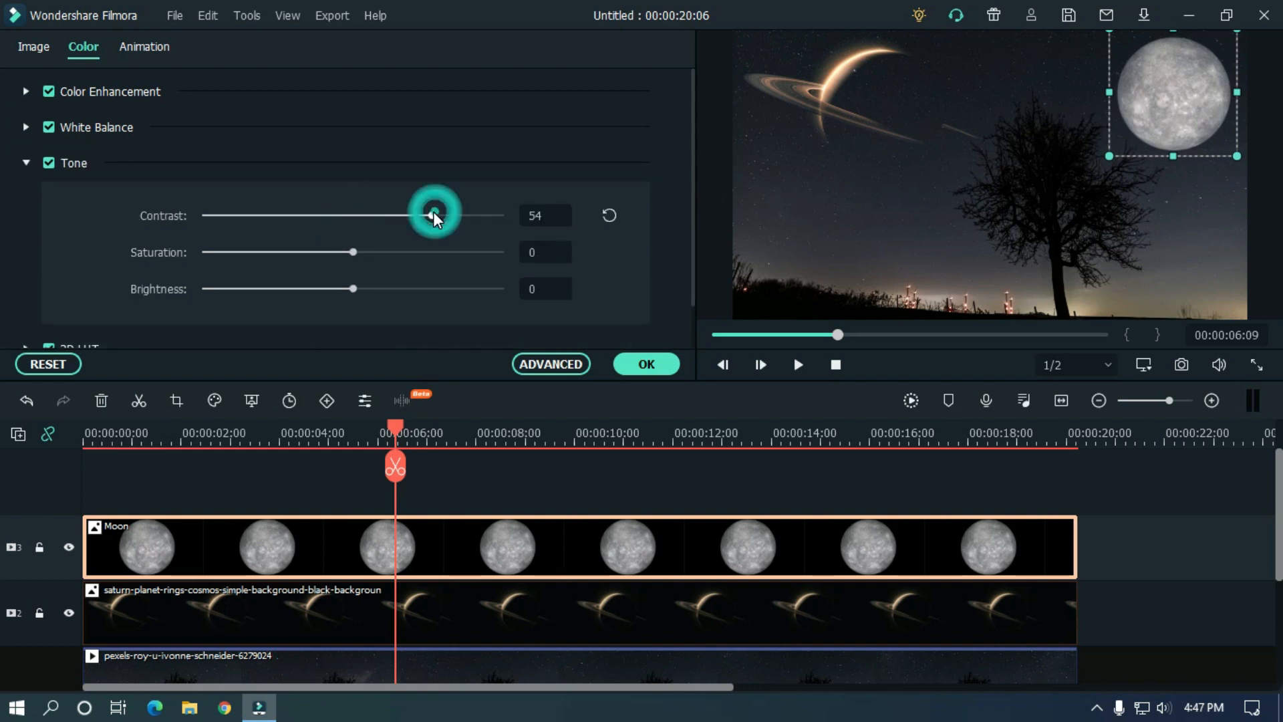
left_click(646, 364)
left_click(803, 491)
Search the effects for "glow" and apply the Glow effect to the Moon clip.
left_click(288, 52)
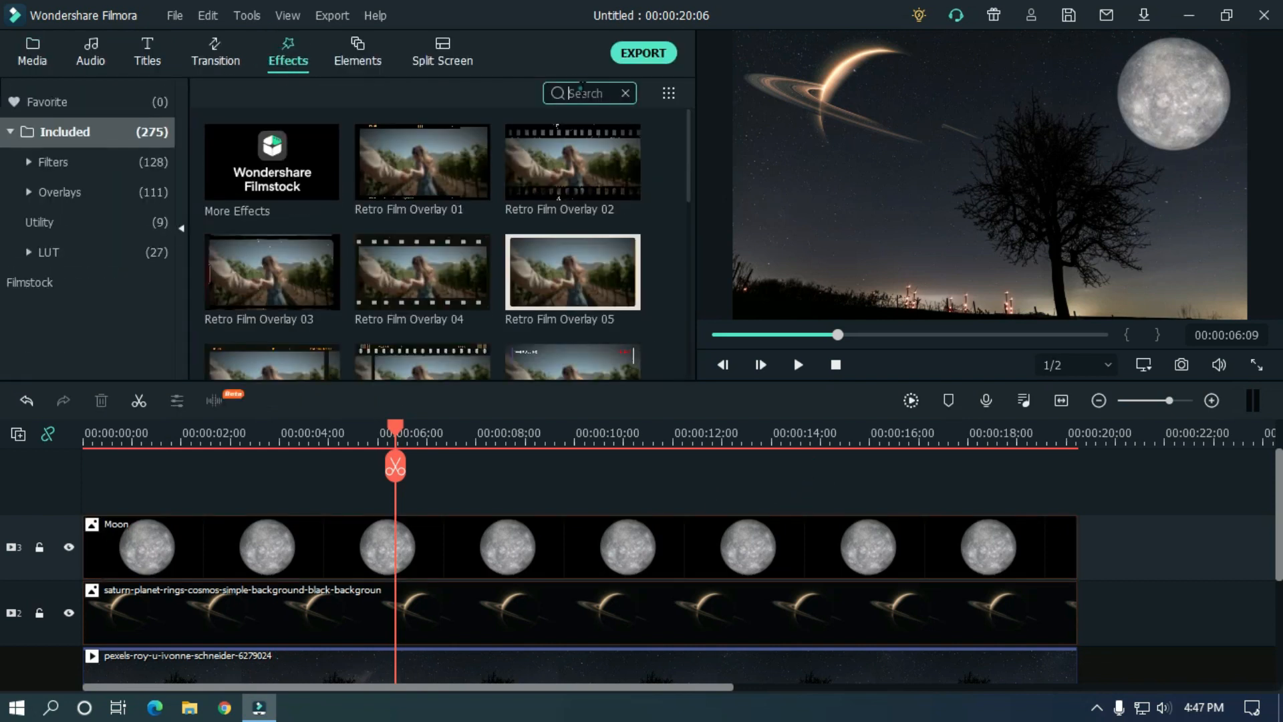
type("glow")
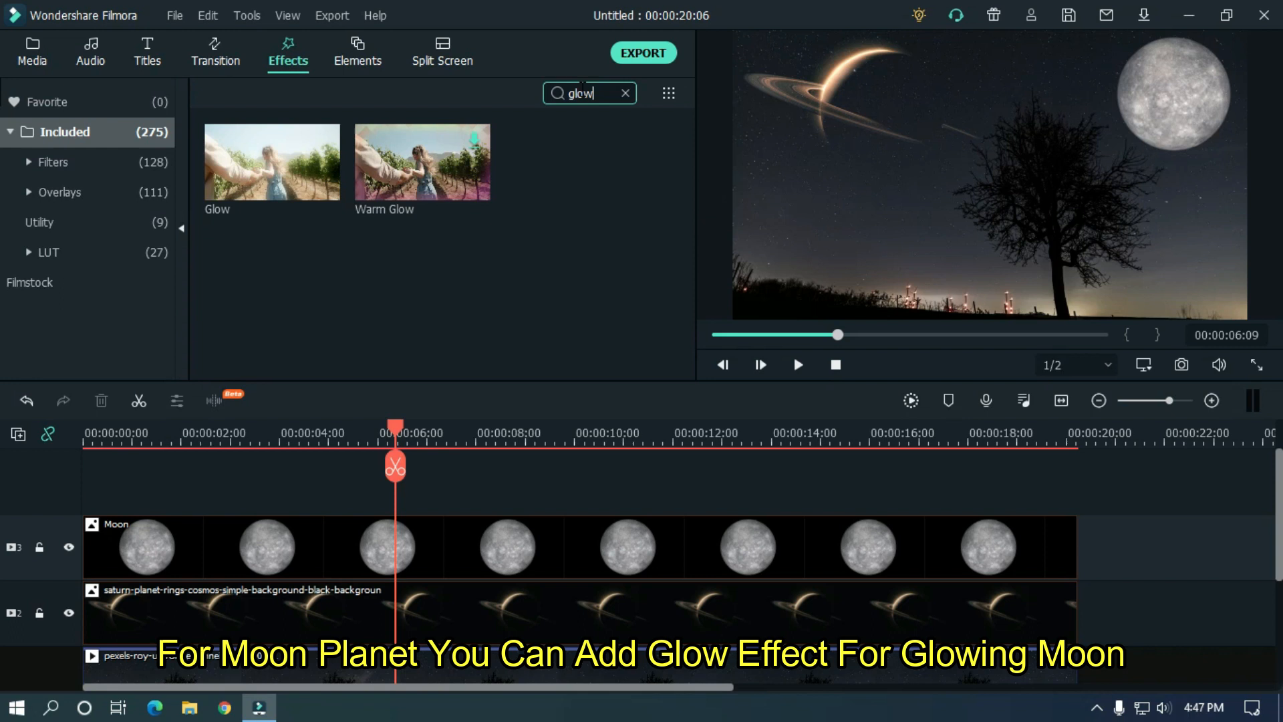
left_click_drag(250, 178, 236, 524)
left_click(1136, 526)
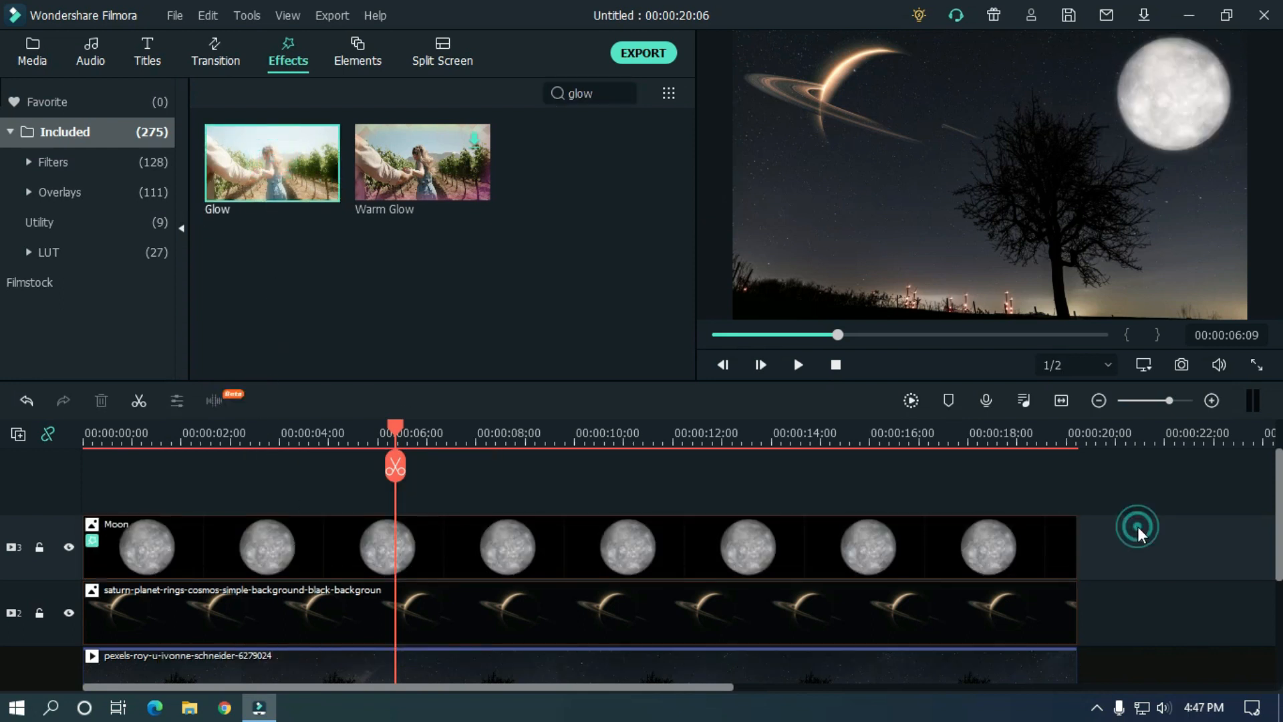
Set the radius of the Moon clip's Glow video effect to 3.
double_click(720, 547)
left_click(33, 47)
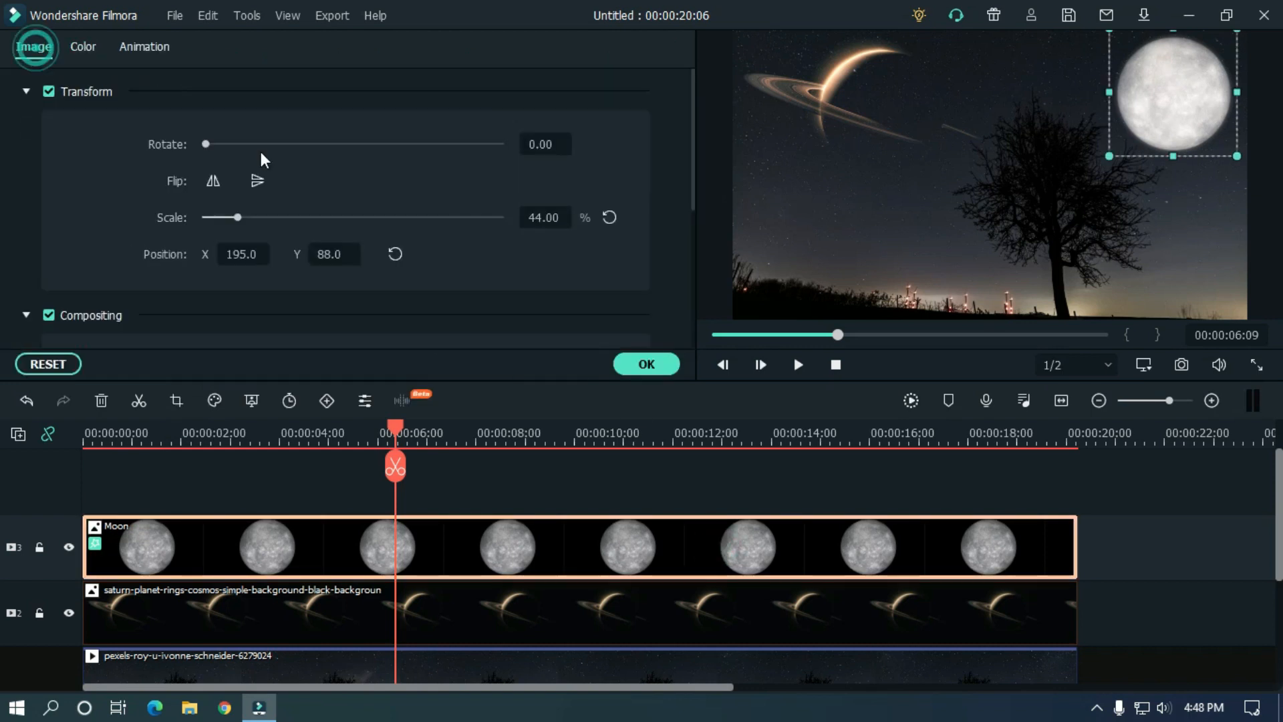
left_click(27, 91)
left_click(27, 127)
scroll(55, 307, "down", 4)
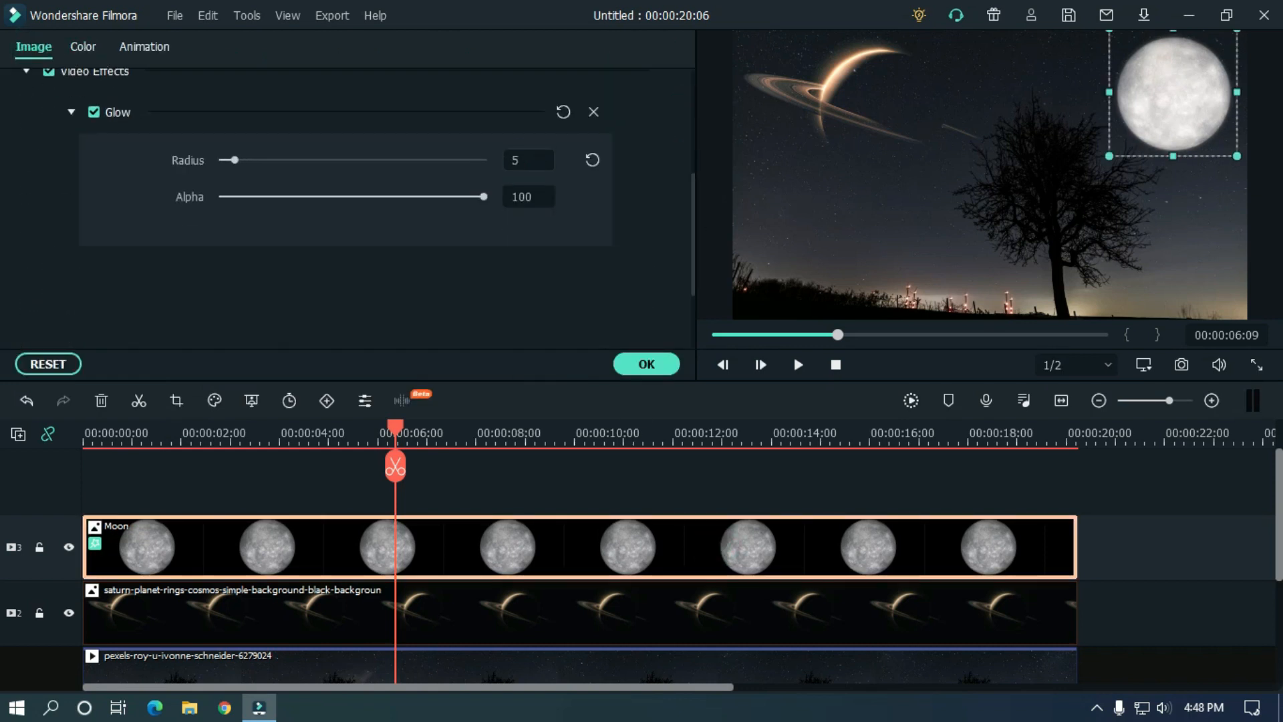
left_click(1228, 480)
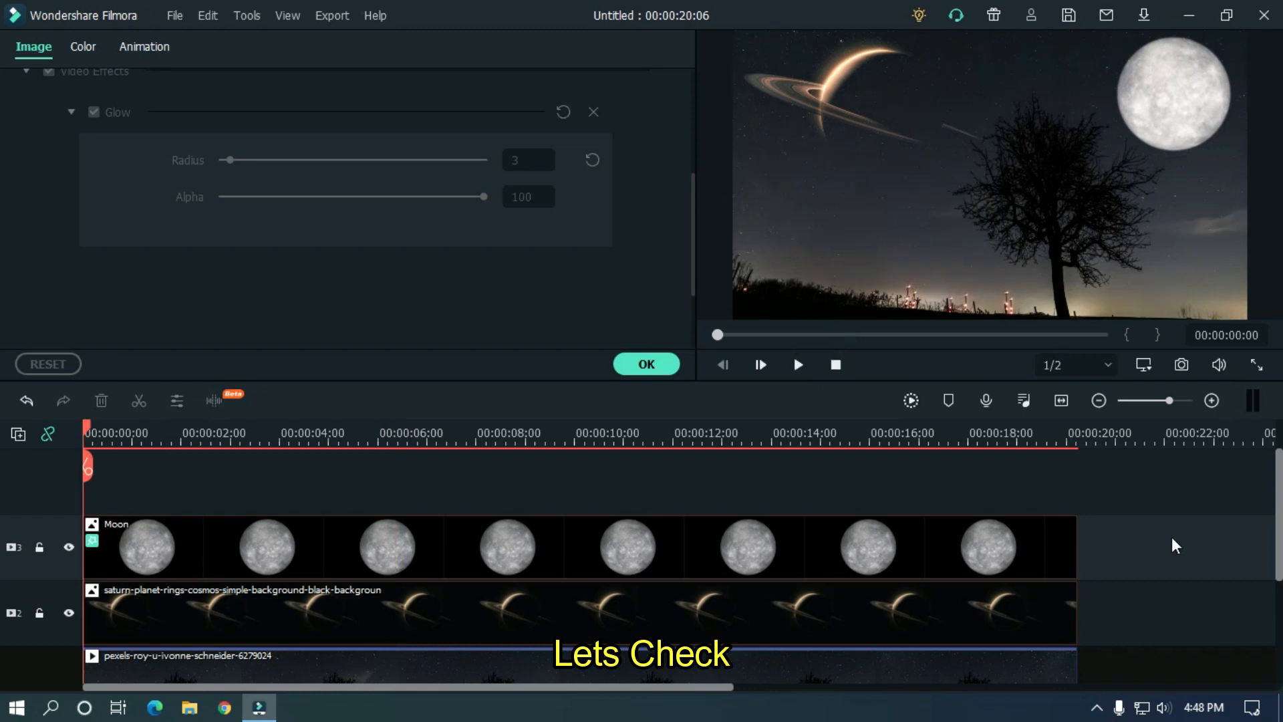
Play the composite from the beginning for about ten seconds to check the glowing Moon beside Saturn.
left_click(1171, 537)
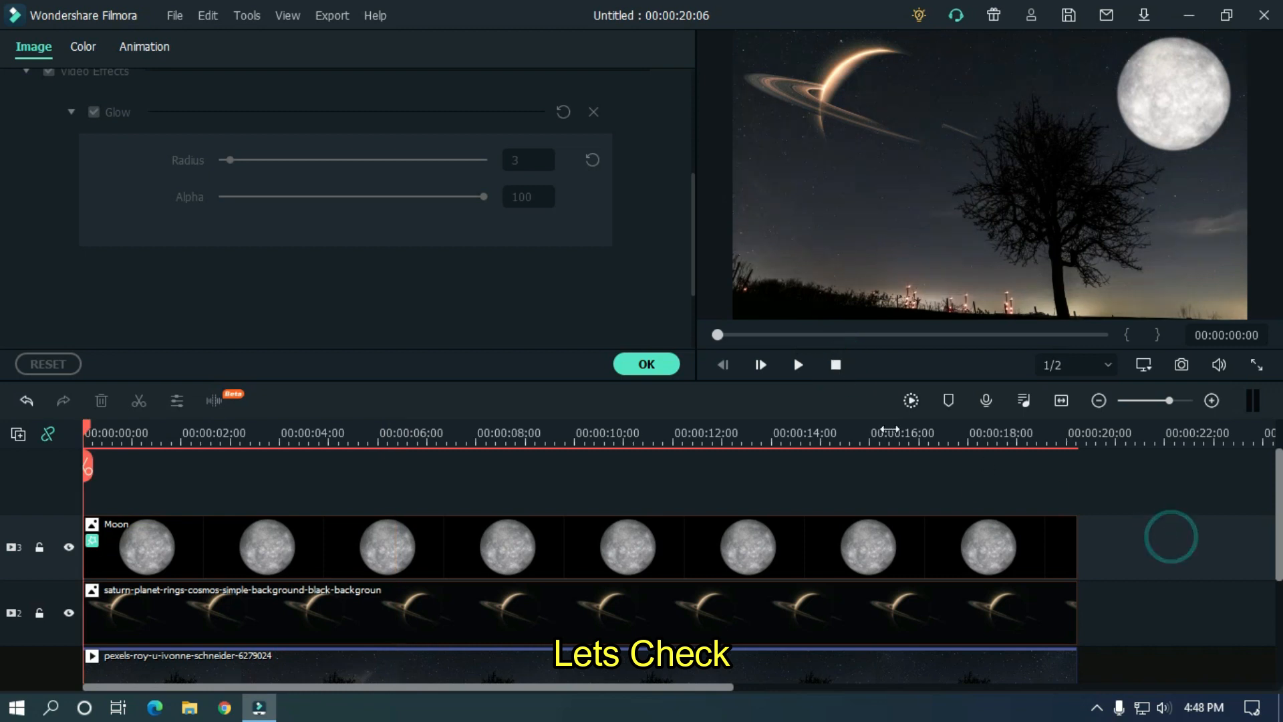
left_click(799, 364)
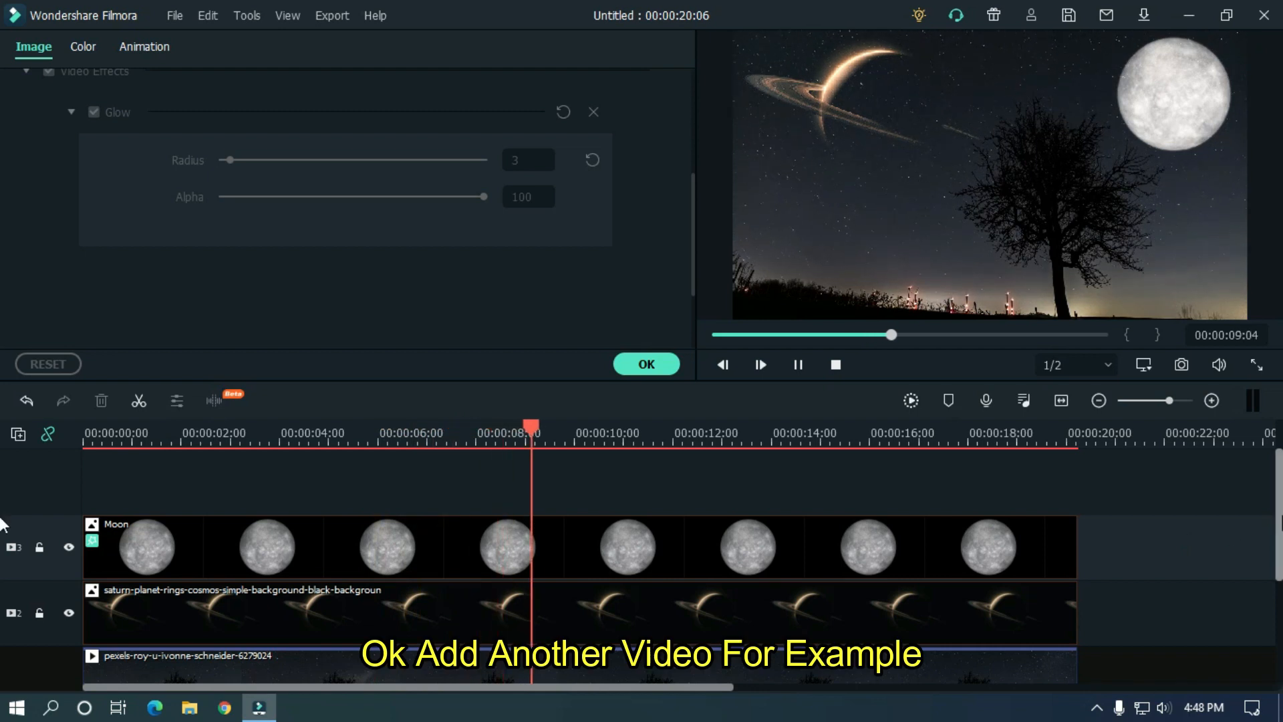
key("space")
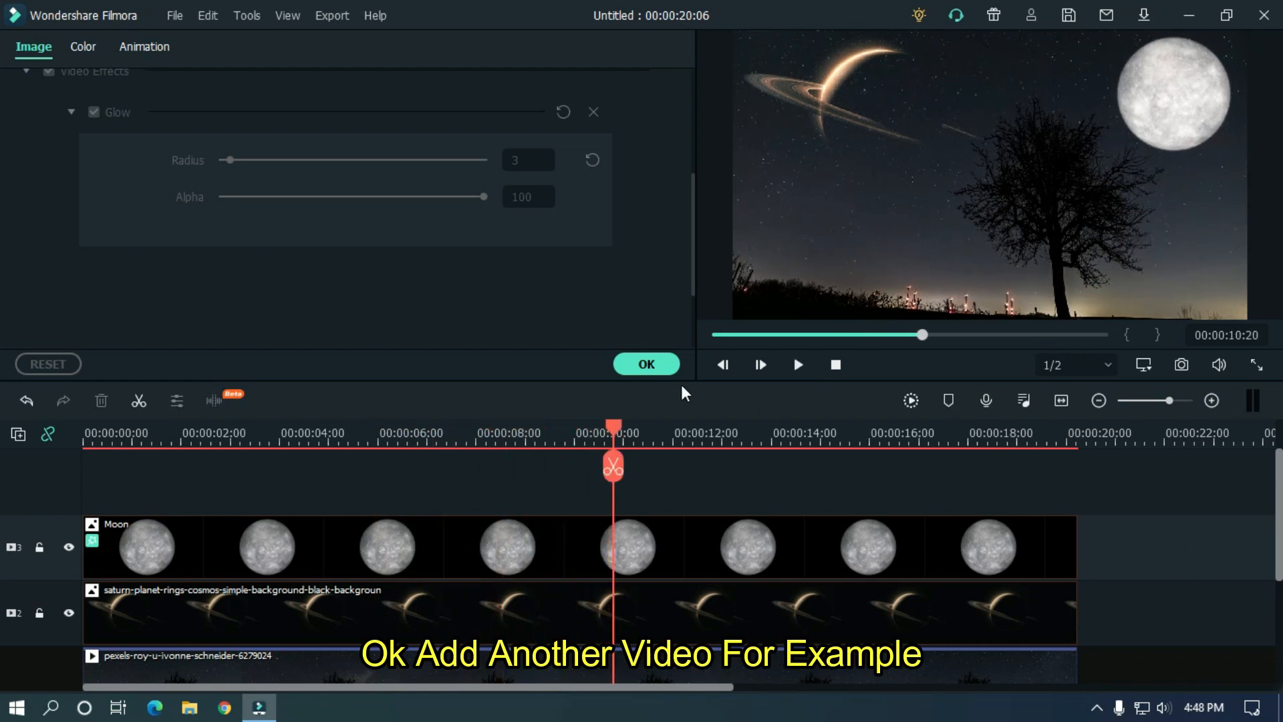
Add the pexels-tsun-5380054 video to track 1 shortly after the end of the first video.
left_click(670, 362)
left_click(32, 54)
left_click_drag(407, 267, 595, 664)
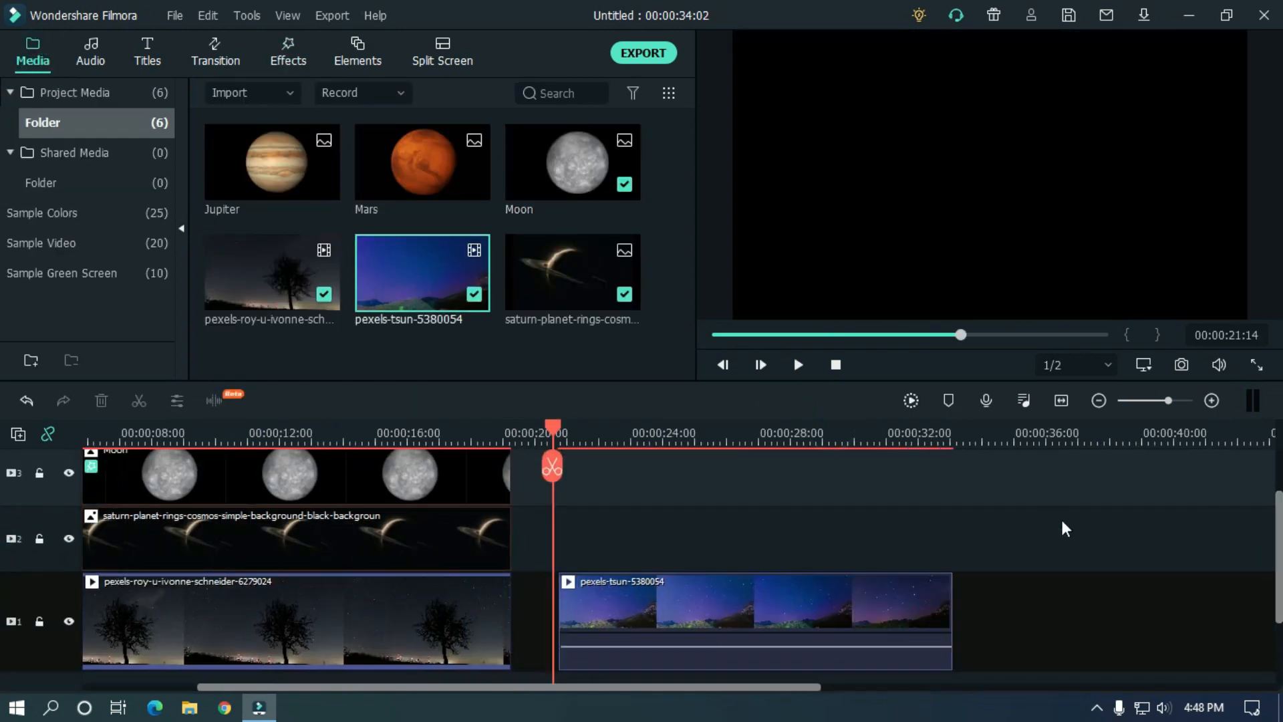
Add the Jupiter picture on track 2 above the second video and extend it to that video's full length.
left_click_drag(252, 175, 581, 539)
left_click_drag(716, 538, 953, 521)
left_click(631, 437)
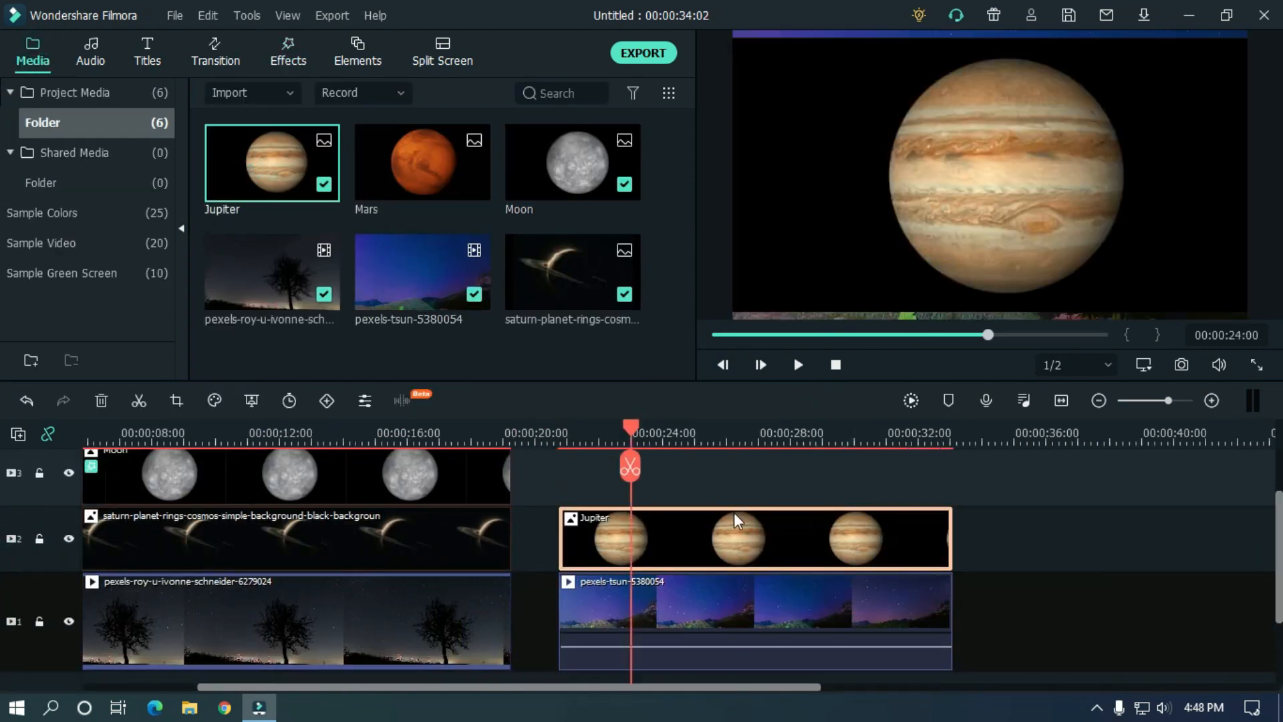
Set the Jupiter clip's compositing blending mode to Screen.
double_click(736, 520)
left_click(27, 127)
left_click(347, 192)
left_click(275, 415)
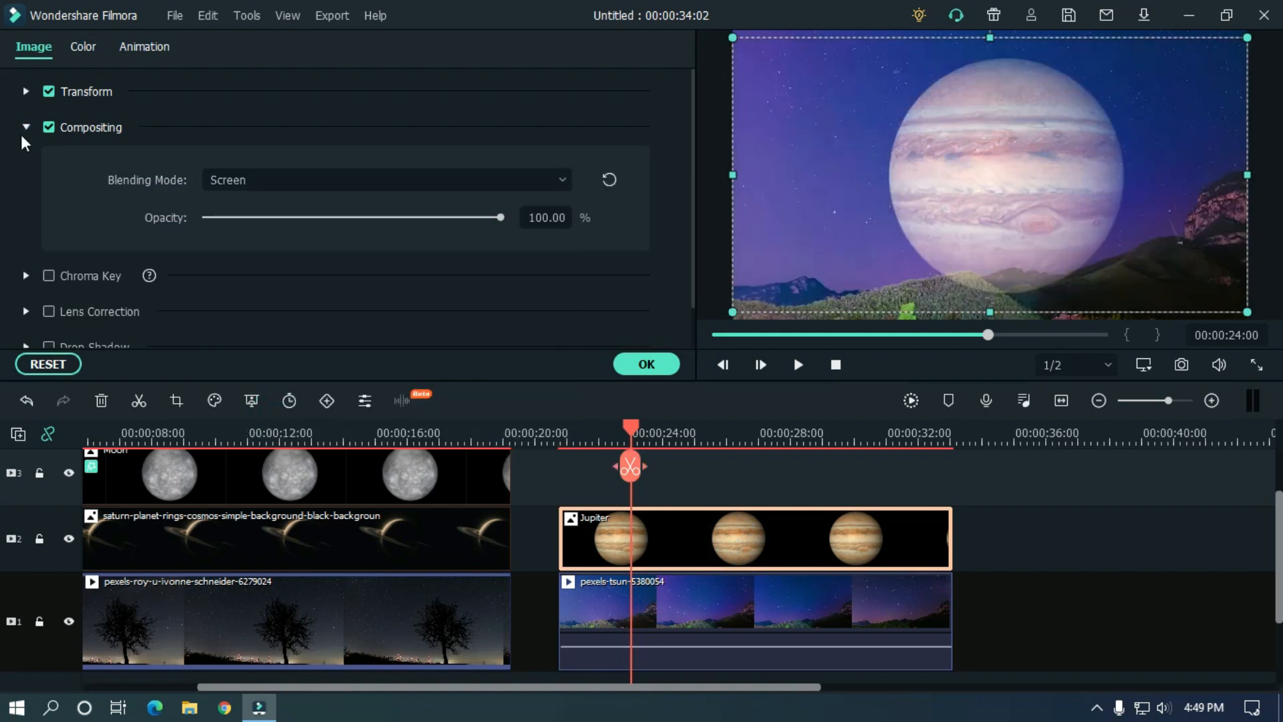
Rotate the Jupiter clip to 330°, scale it to 88% and position it at X -115, Y 27.
left_click(26, 91)
mouse_move(279, 218)
left_mouse_down()
mouse_move(223, 217)
mouse_move(264, 217)
left_mouse_up()
left_click_drag(206, 143, 475, 144)
left_click_drag(333, 254, 339, 254)
left_click_drag(243, 254, 208, 254)
left_click_drag(539, 220, 545, 219)
left_click_drag(337, 254, 342, 255)
left_click(1059, 467)
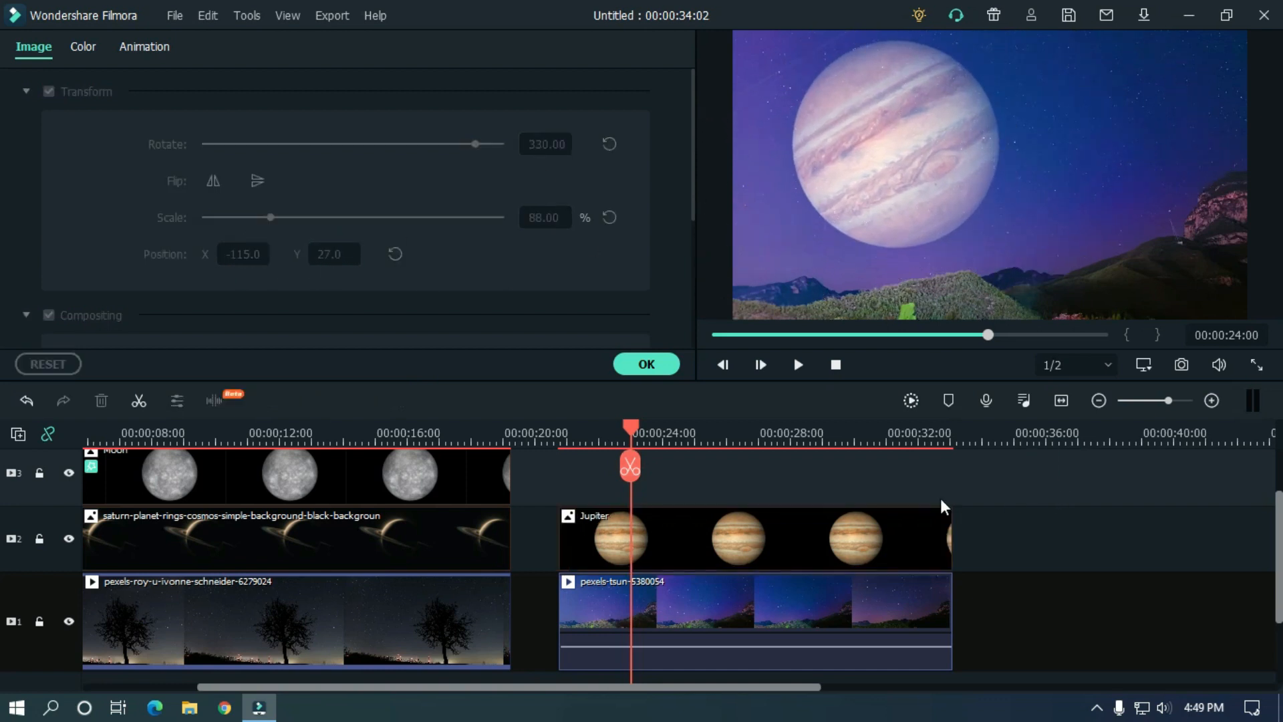
Lower the Jupiter clip's compositing opacity, trying 60% before settling on 70%.
left_click(766, 545)
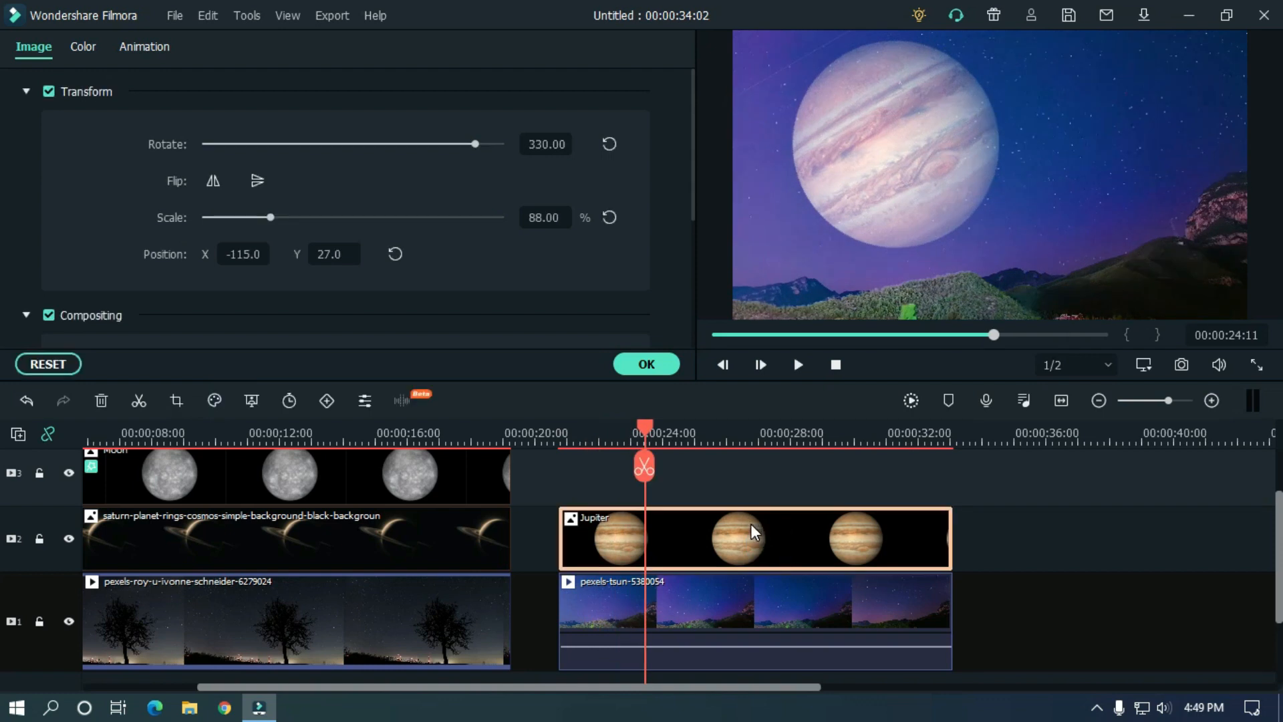
left_click(26, 90)
left_click(546, 218)
type("60")
key("Return")
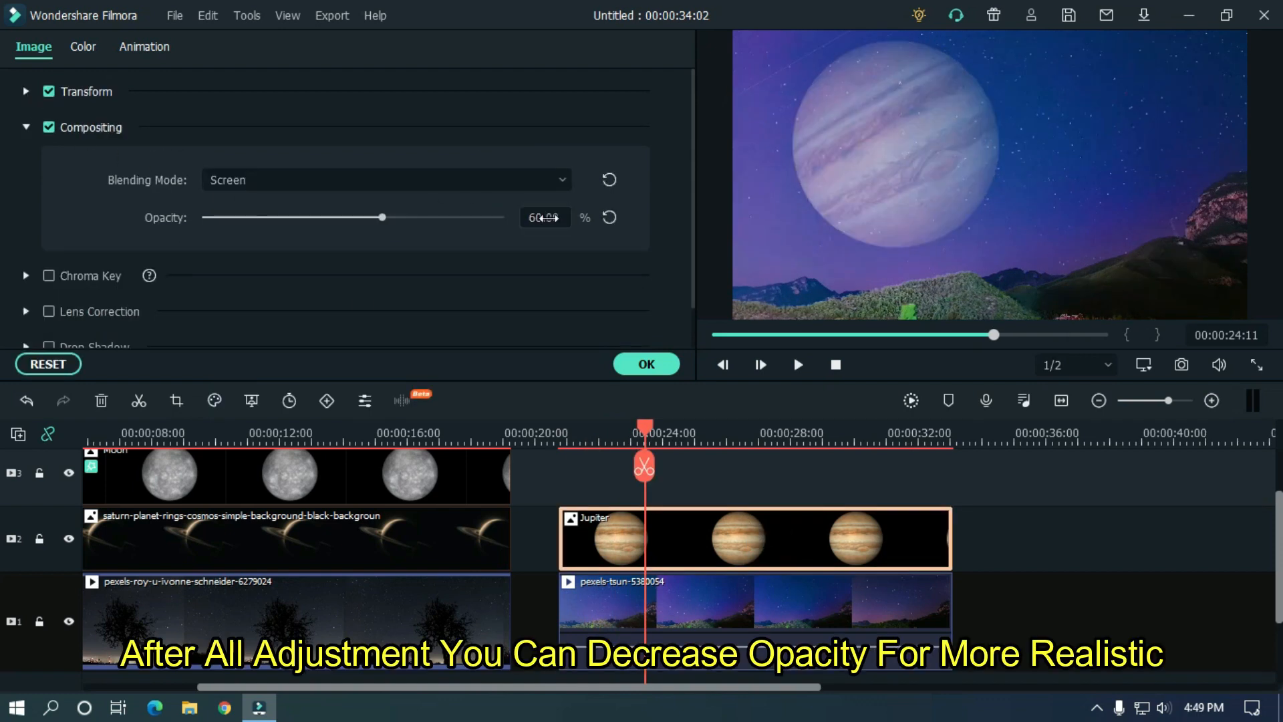
left_click(534, 218)
type("70")
key("Return")
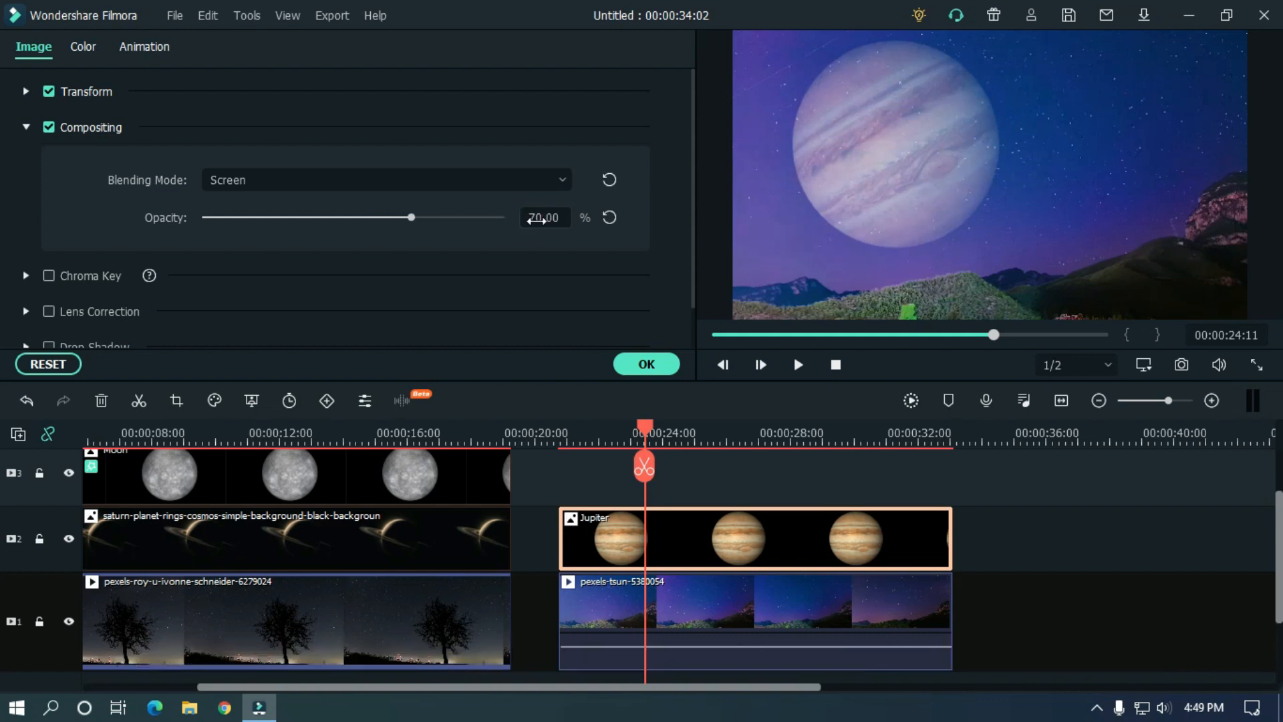
left_click(1092, 517)
Set the Jupiter clip's tone to contrast 72, saturation 35 and brightness 10, and apply the correction.
left_click(695, 436)
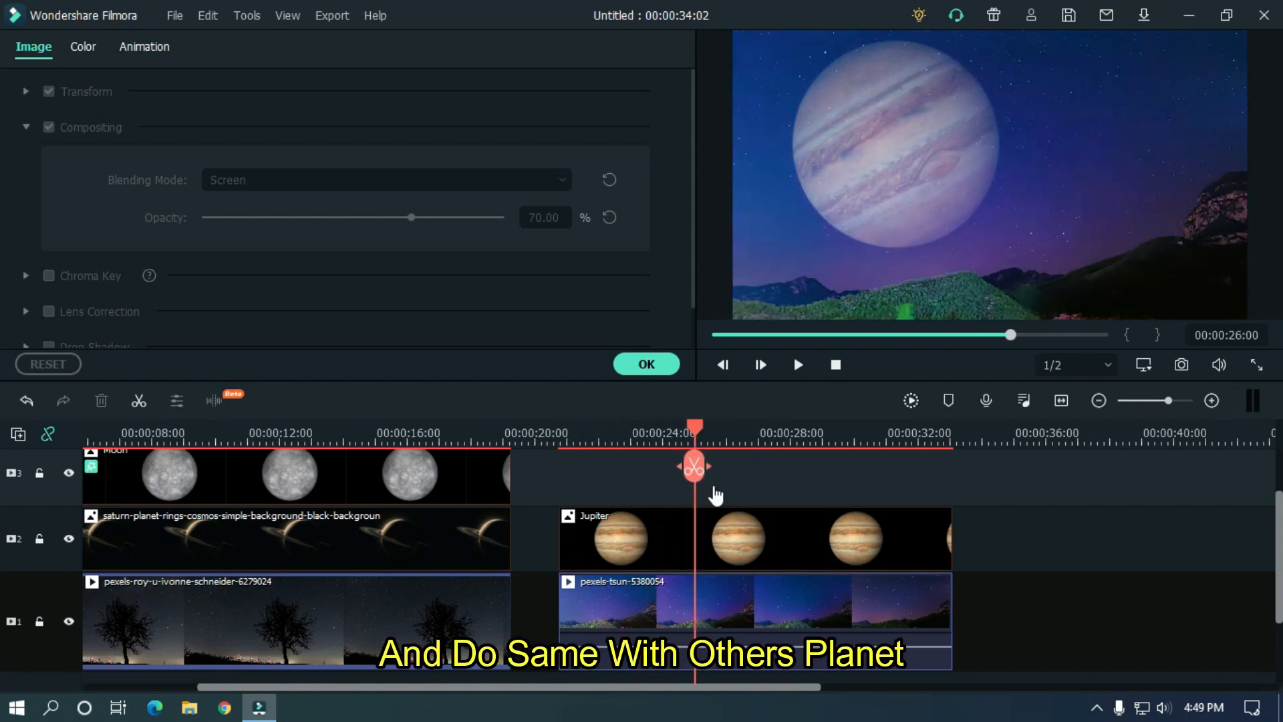
left_click(715, 534)
left_click(82, 46)
left_click_drag(353, 215, 424, 251)
left_click_drag(353, 288, 374, 284)
left_click_drag(431, 252, 406, 253)
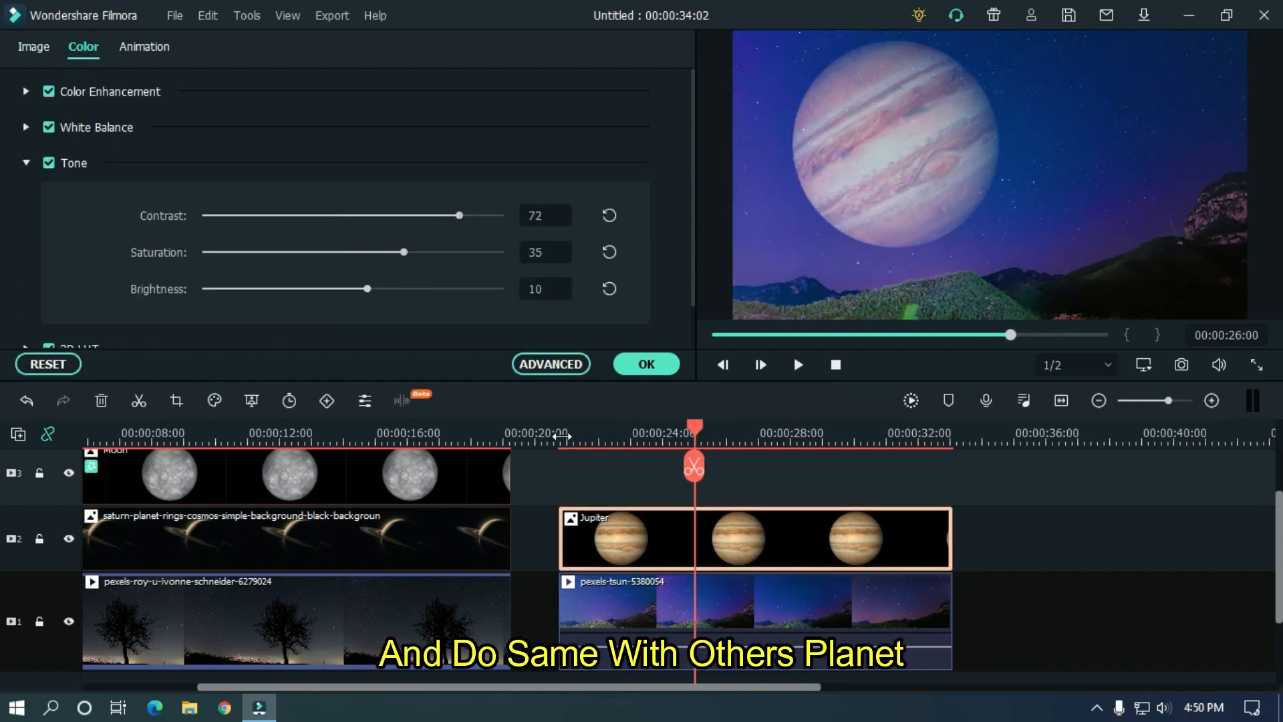
left_click(646, 364)
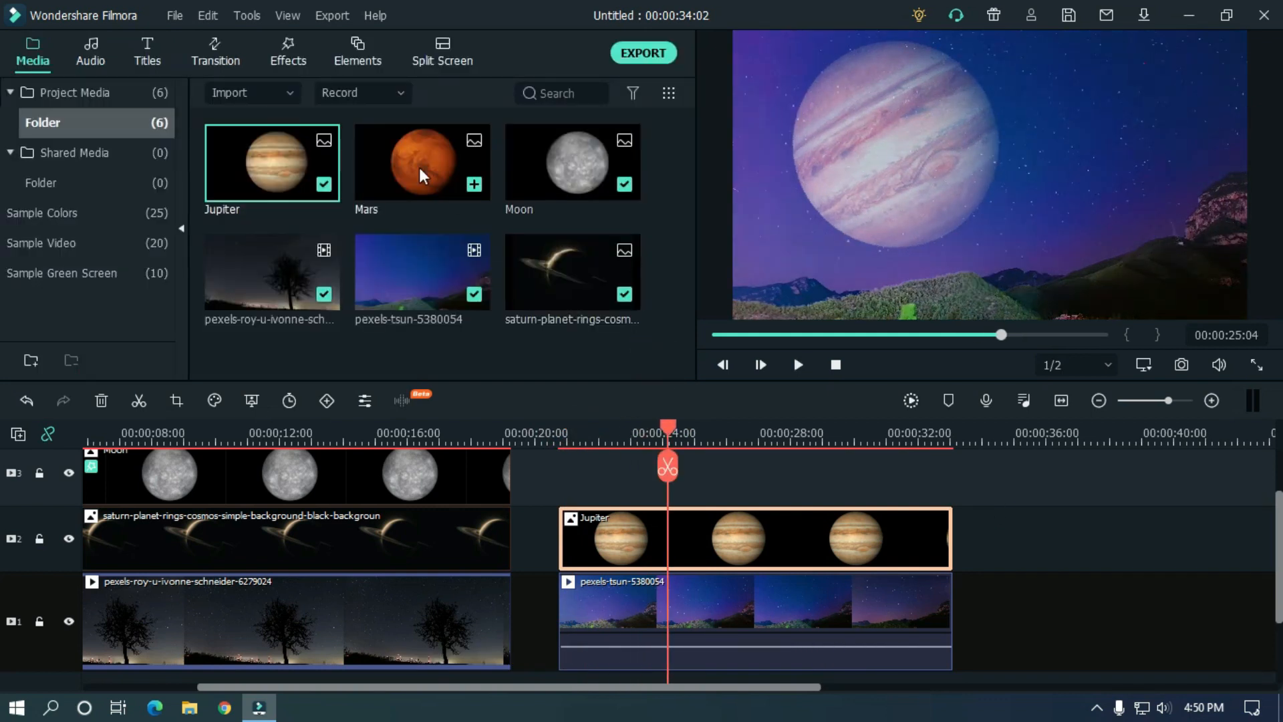
Add the Mars picture on track 3 for the second video's full length and set its blending mode to Screen.
left_click_drag(421, 175, 568, 478)
left_click_drag(718, 477, 952, 473)
double_click(945, 473)
left_click(33, 47)
left_click(401, 179)
left_click(247, 398)
Scale the Mars clip to 42% and set its horizontal position to X 149.
left_click(26, 91)
left_click_drag(278, 217, 310, 255)
left_click_drag(545, 217, 532, 217)
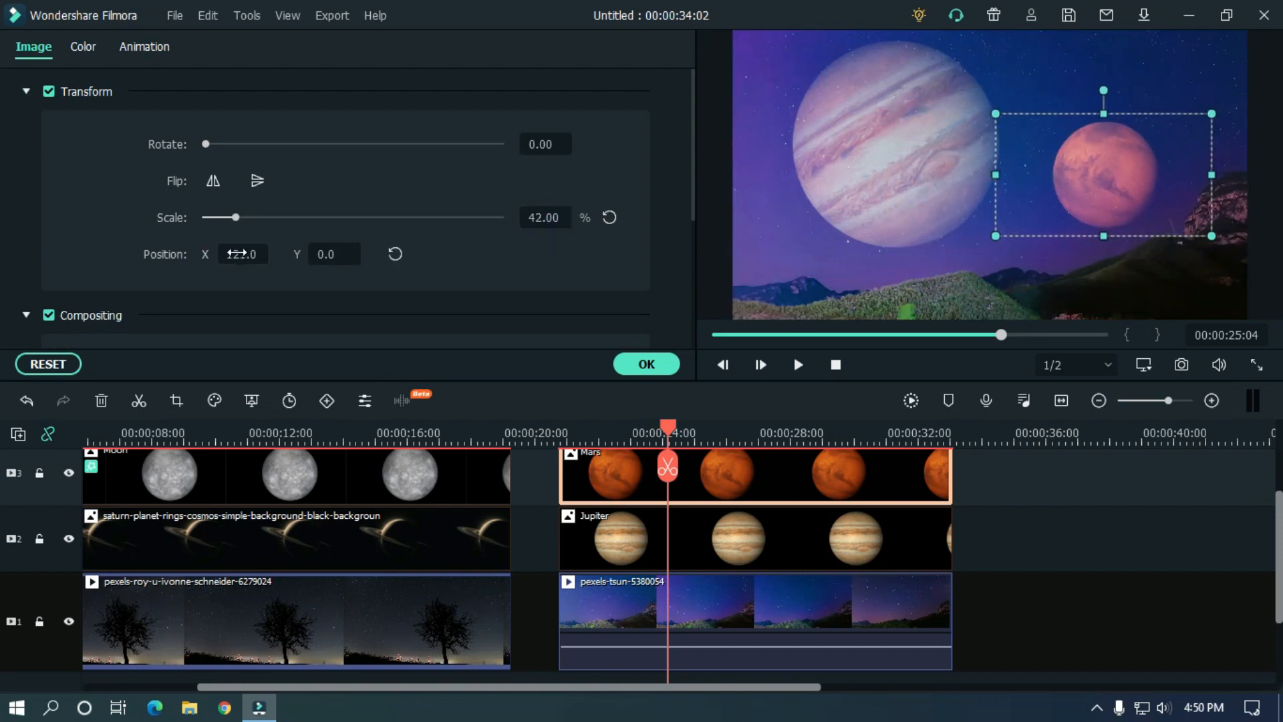
left_click_drag(237, 253, 257, 253)
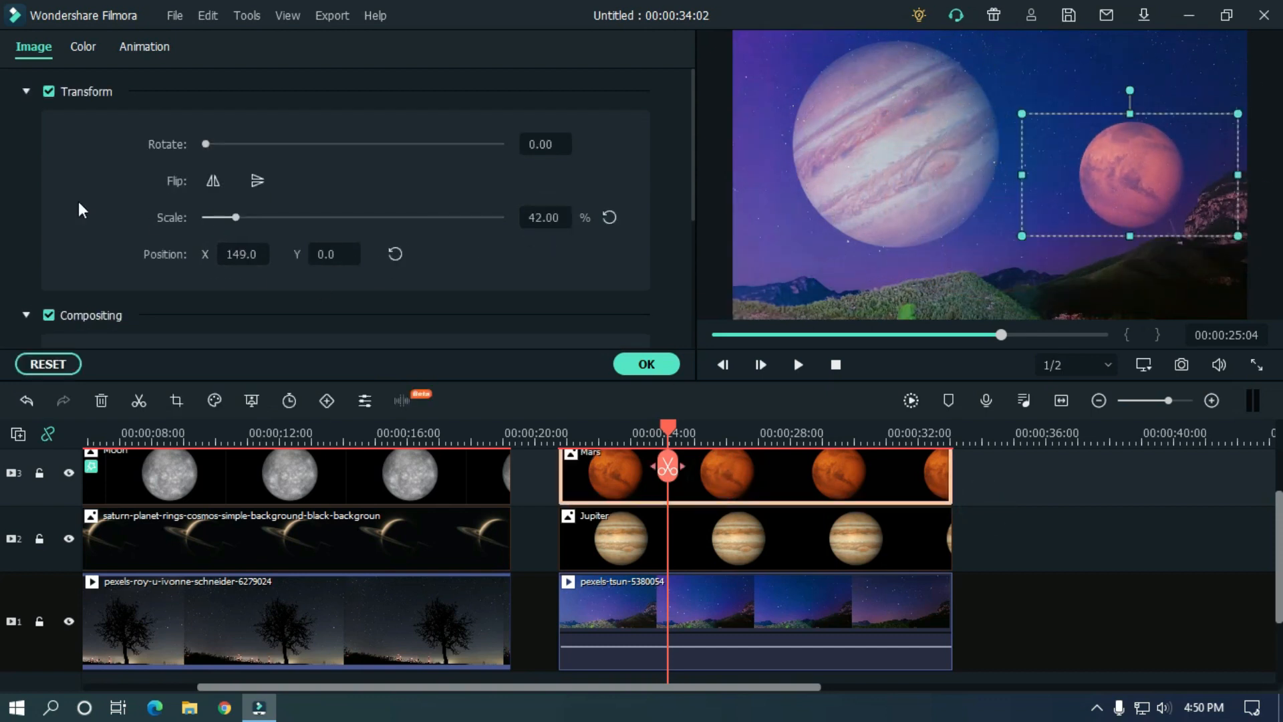
Set the Mars clip's compositing opacity to 80%.
left_click(26, 91)
double_click(544, 217)
type("80")
key("Return")
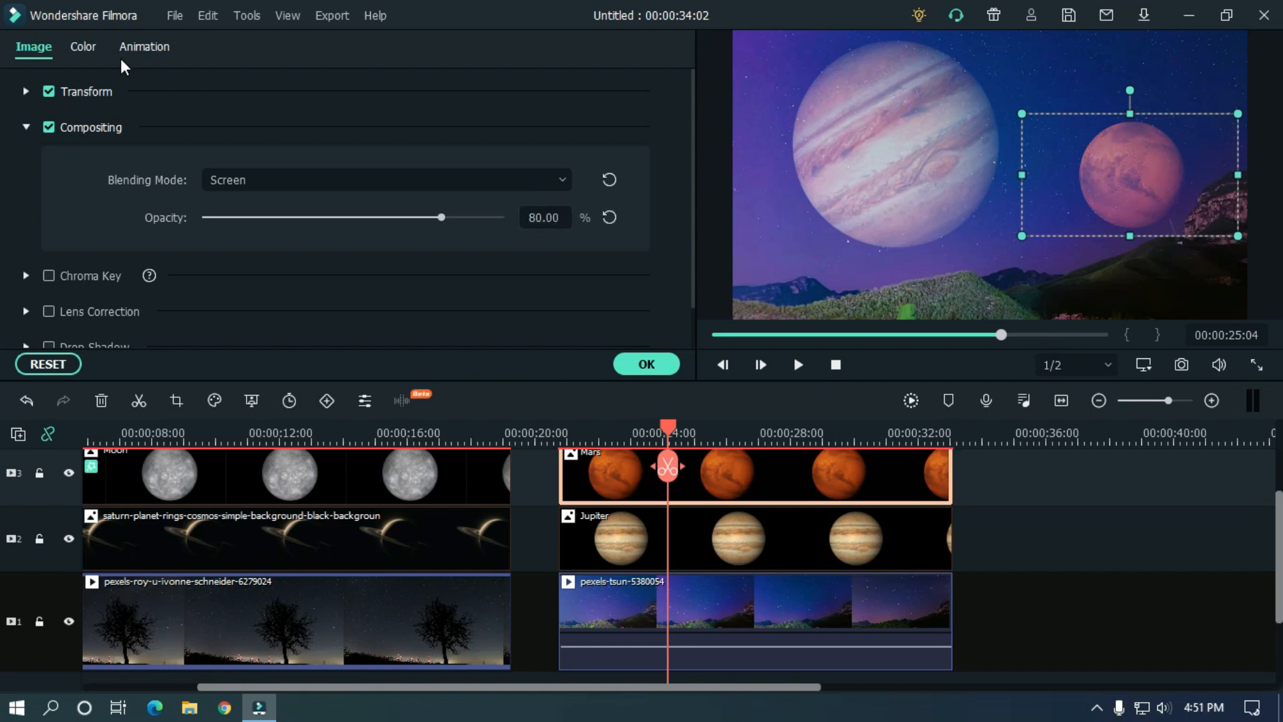
Set the Mars clip's tone to contrast 49, saturation 36 and brightness 13.
left_click(83, 46)
left_click_drag(372, 258, 410, 253)
left_click_drag(353, 289, 372, 288)
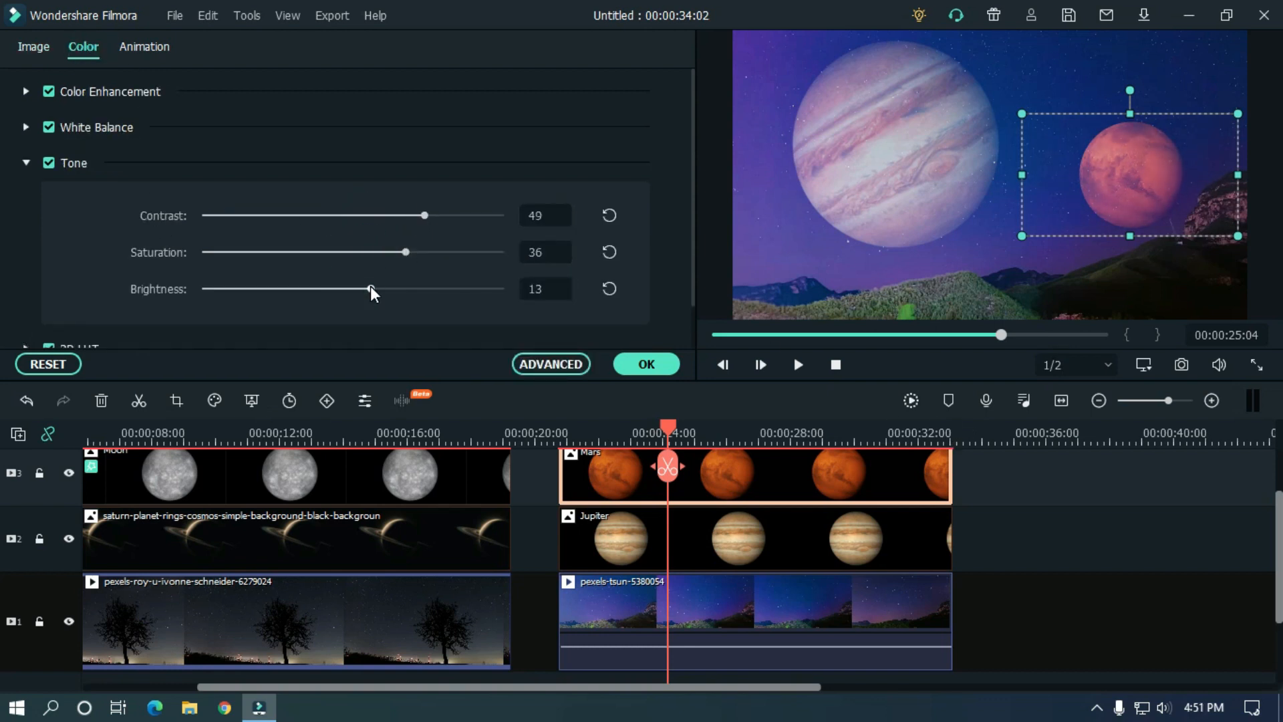
Adjust the Mars clip's white balance to temperature 2.20 and tint 0.09.
left_click(26, 127)
left_click_drag(379, 217, 394, 217)
left_click_drag(353, 254, 367, 254)
left_click(1065, 533)
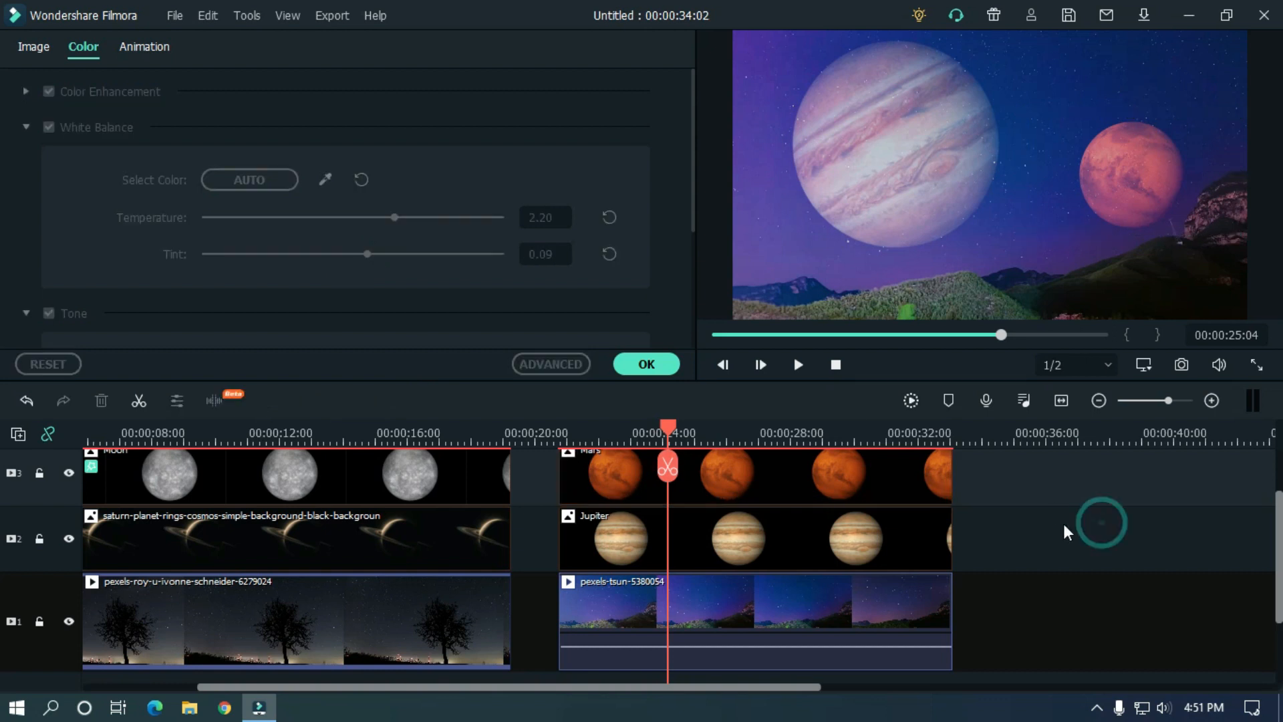
Play the second scene from its start for about ten seconds to check Jupiter and Mars in the sky.
left_click(558, 433)
key("space")
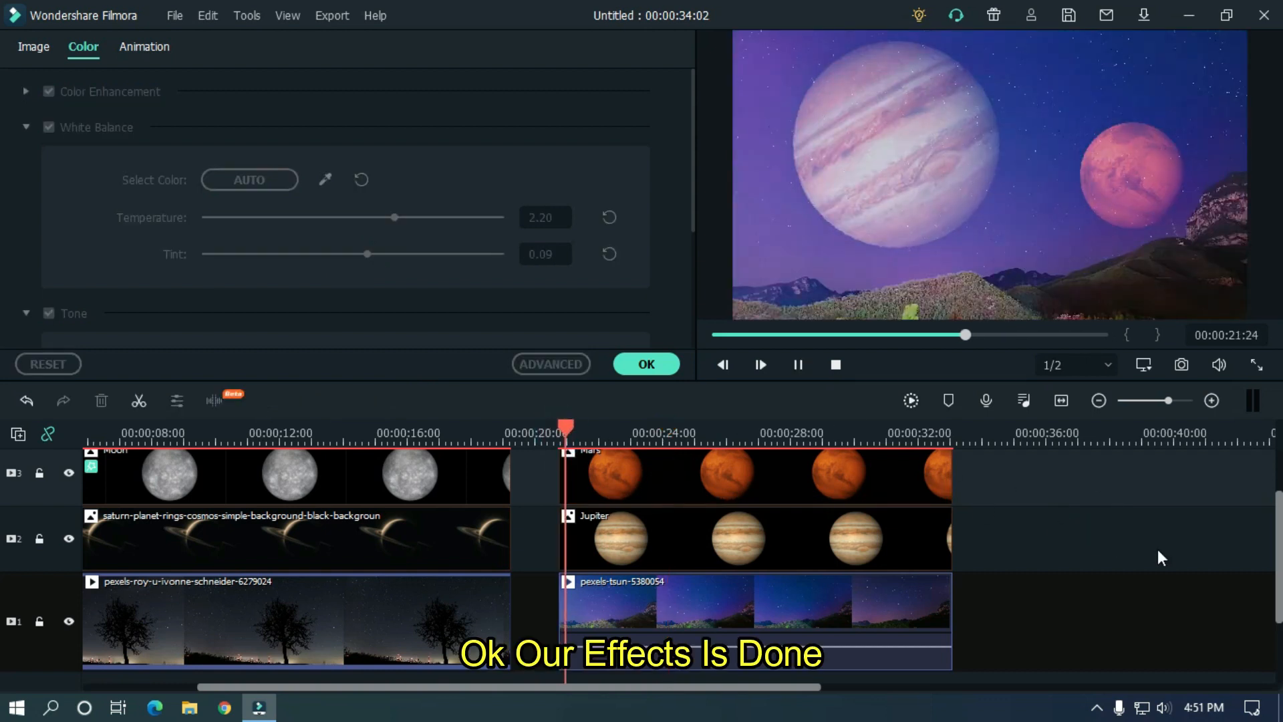
left_click(1098, 400)
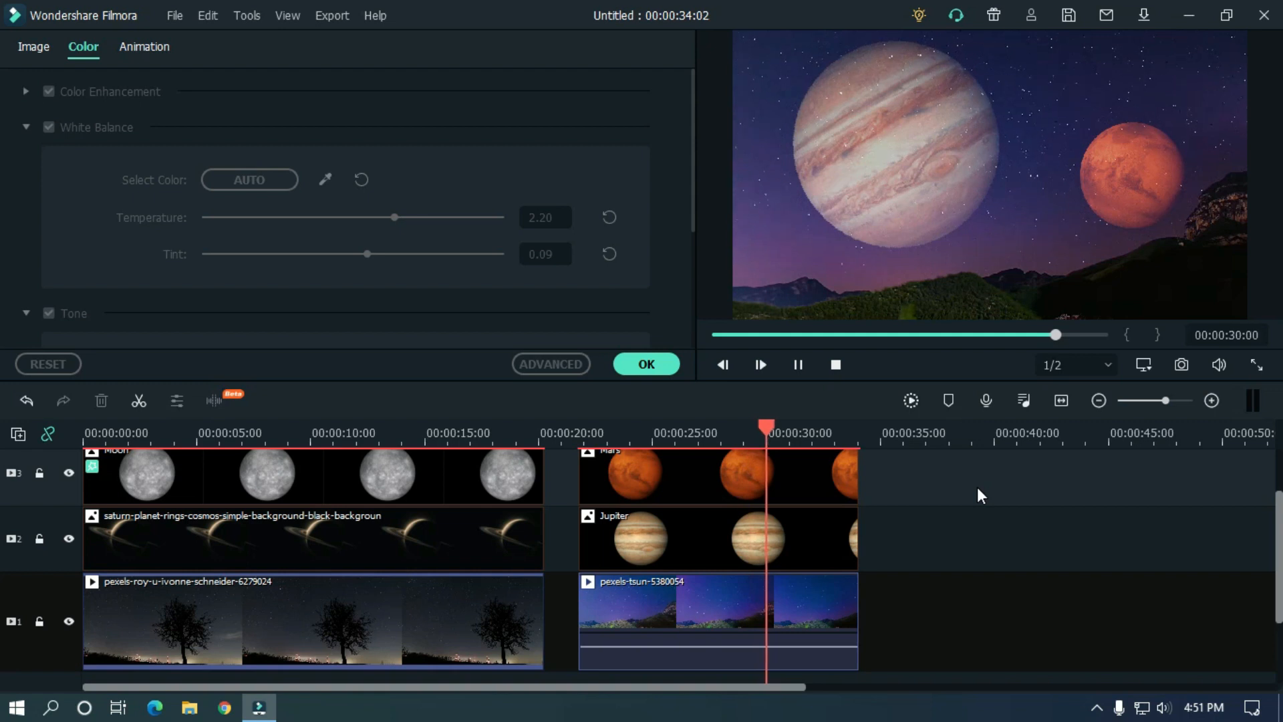
key("space")
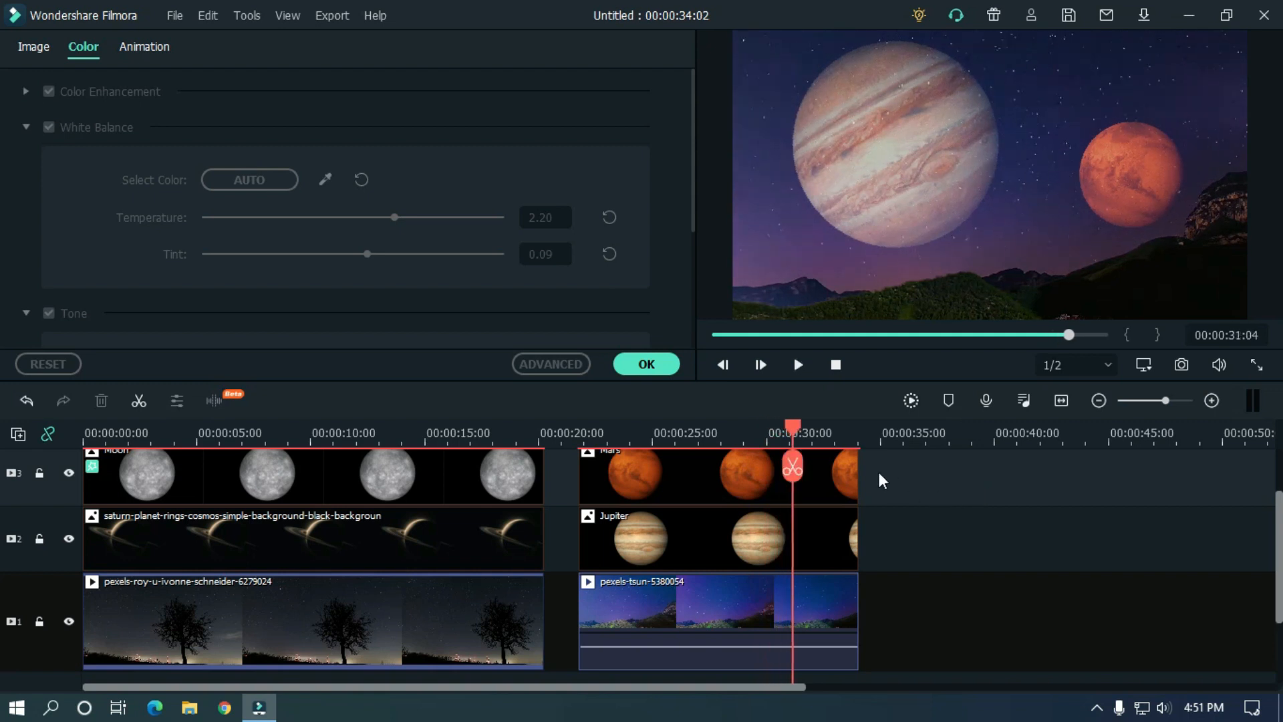
Open the project's export settings and name the MP4 file "Planet Replacement".
left_click(646, 363)
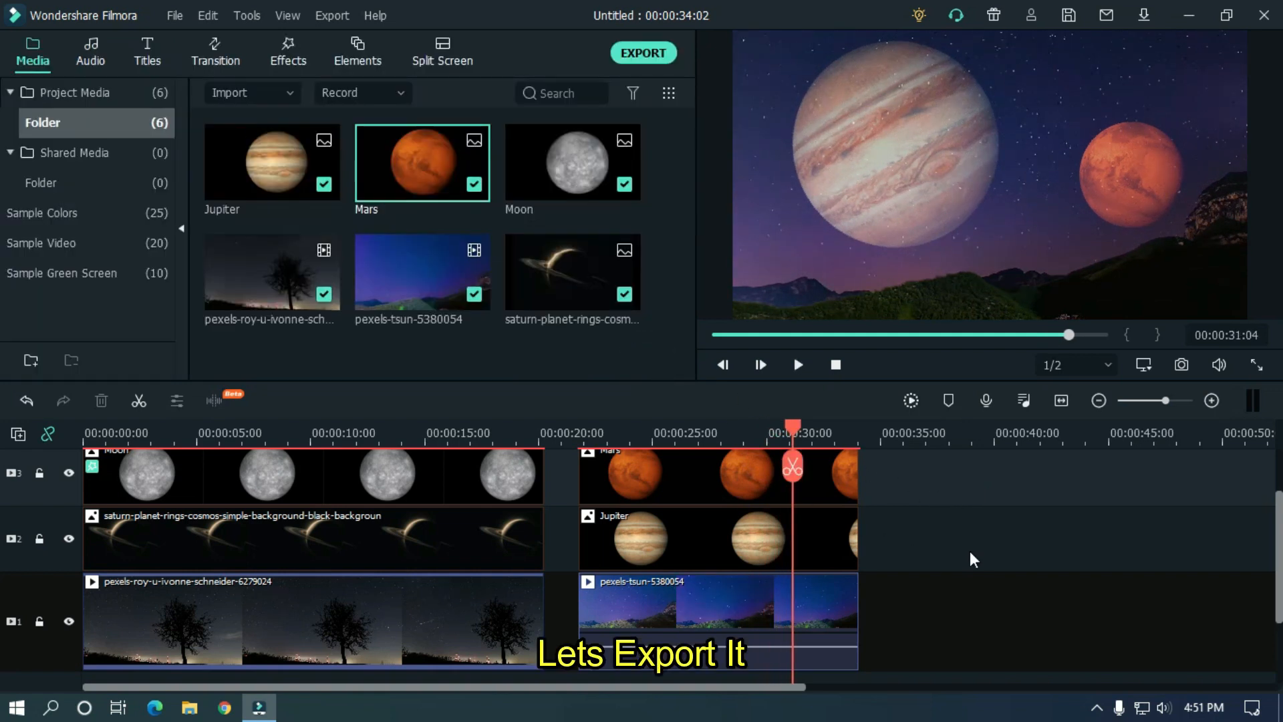
left_click(656, 53)
triple_click(775, 149)
type("Planet Replacement")
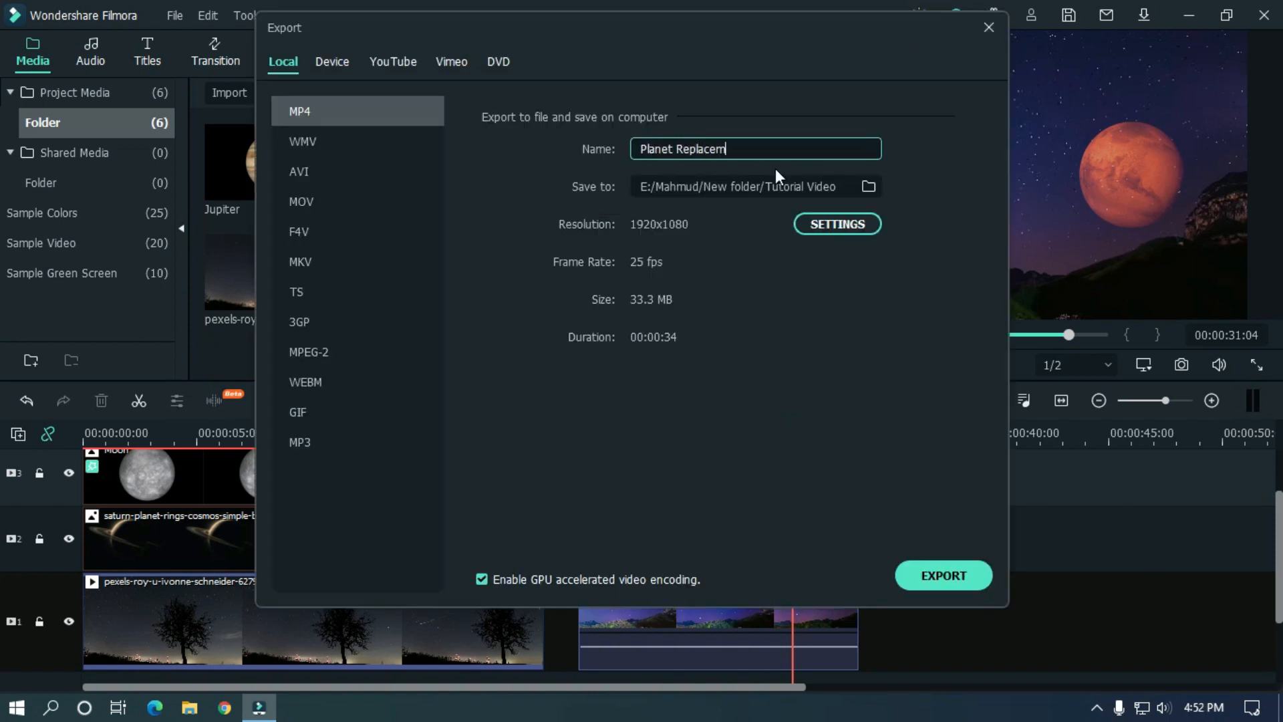